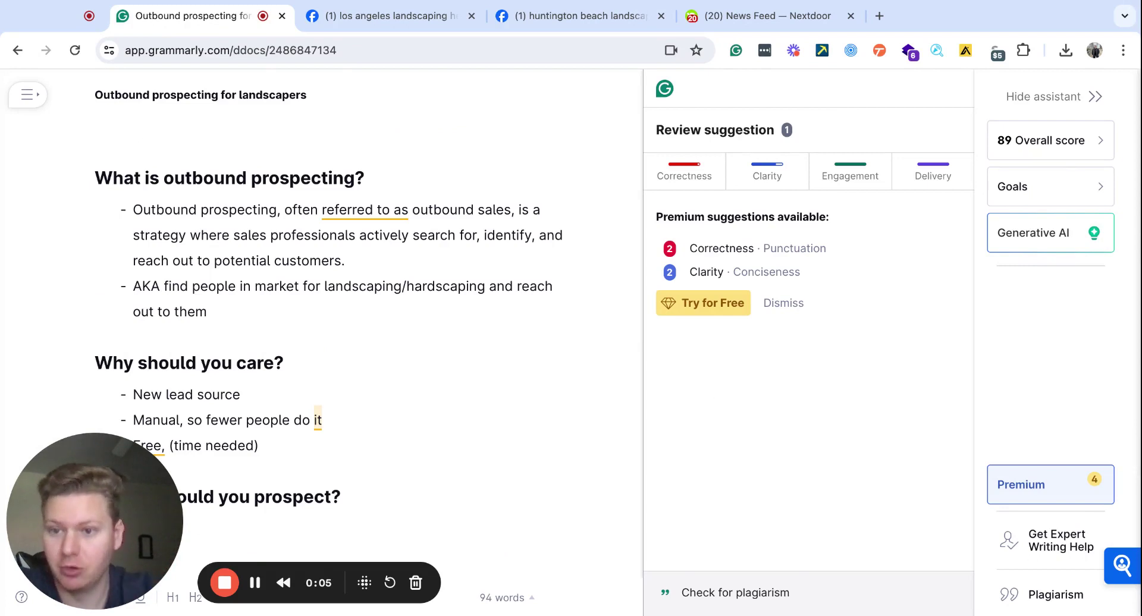
Highlight the 'What is outbound prospecting?' heading, its definition and the AKA line.
{"action": "left_click_drag", "start_coordinate": [95, 178], "coordinate": [366, 179]}
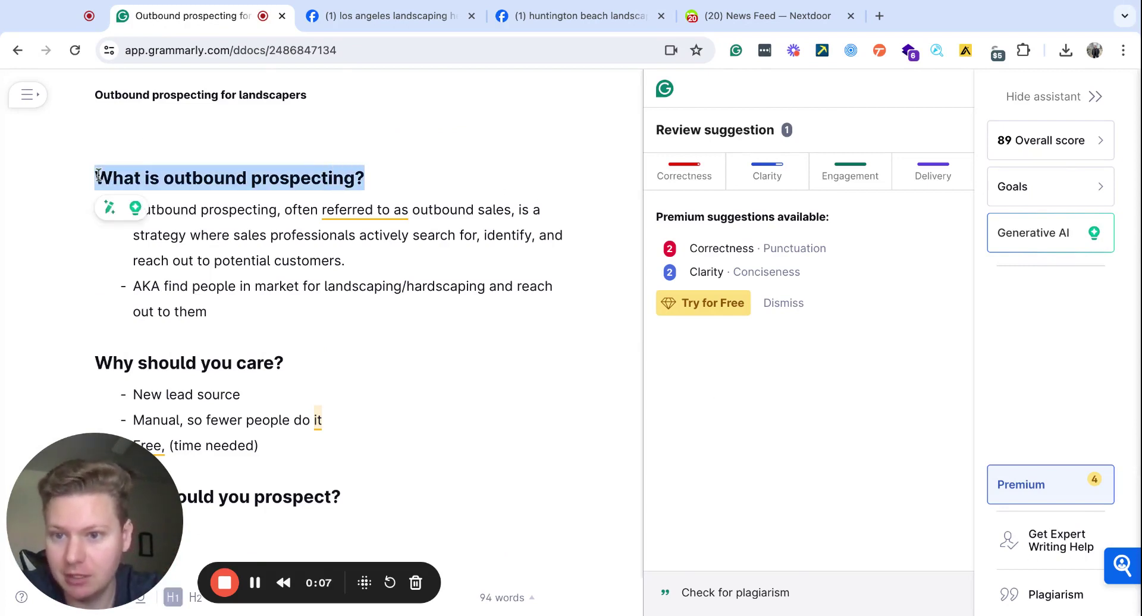
{"action": "left_click", "coordinate": [390, 182]}
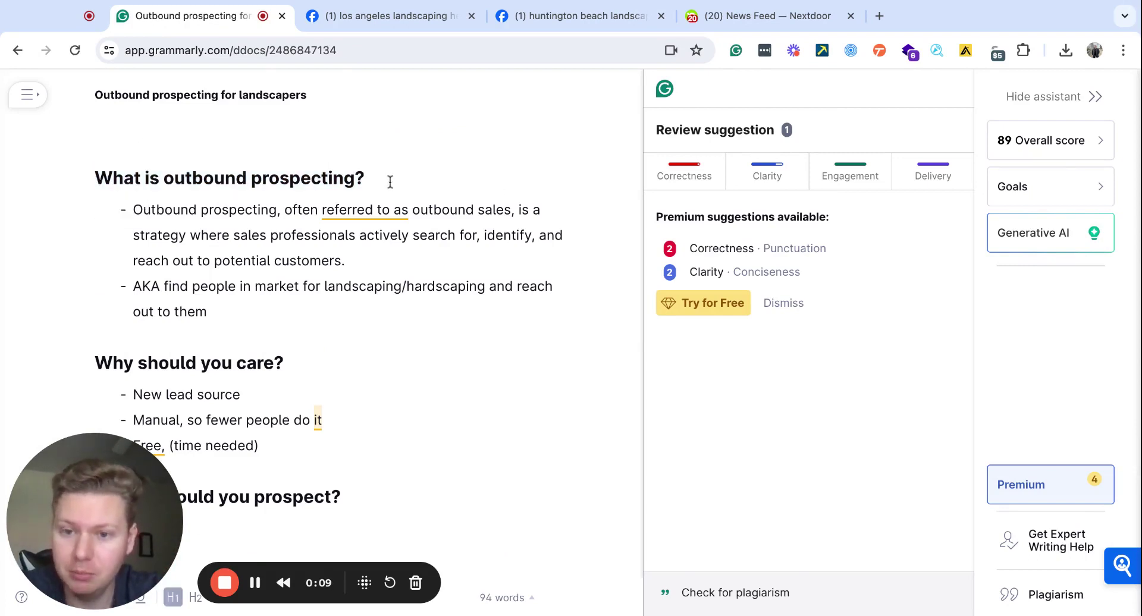
{"action": "triple_click", "coordinate": [137, 211]}
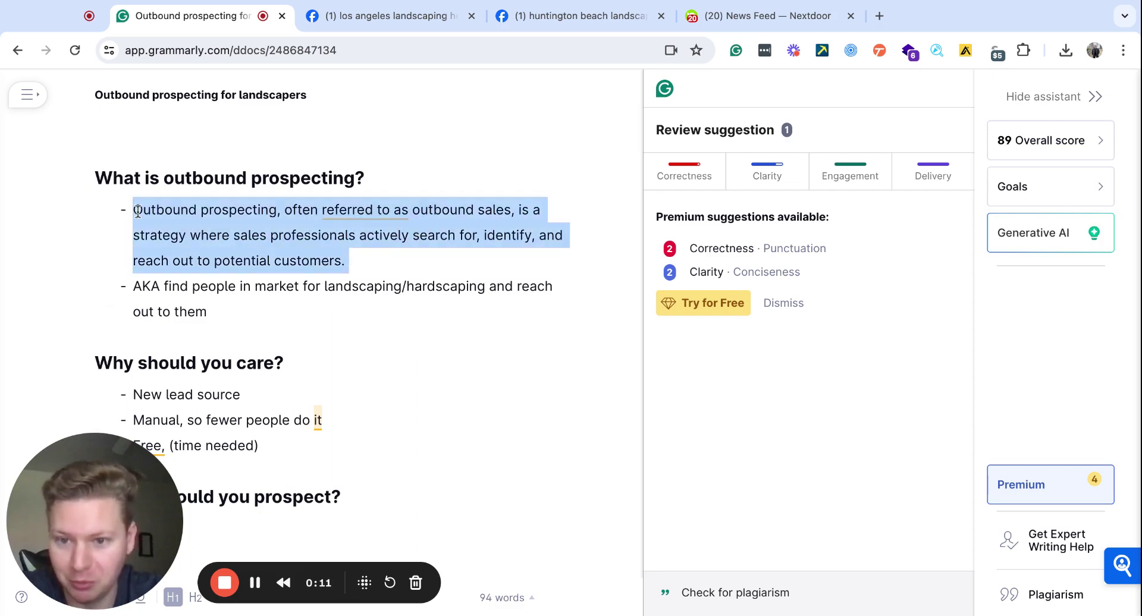
{"action": "left_click", "coordinate": [183, 311]}
{"action": "left_click", "coordinate": [157, 287], "text": "shift"}
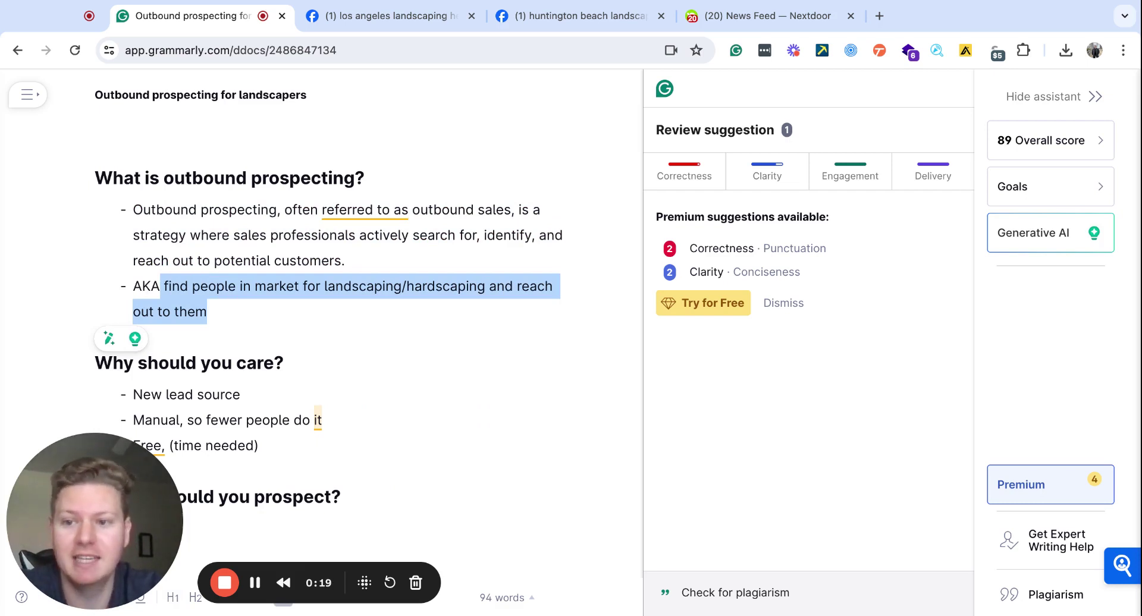
Highlight the 'Why should you care?' heading and the 'New lead source' point.
{"action": "scroll", "coordinate": [281, 301], "scroll_direction": "down", "scroll_amount": 1}
{"action": "left_click", "coordinate": [282, 301]}
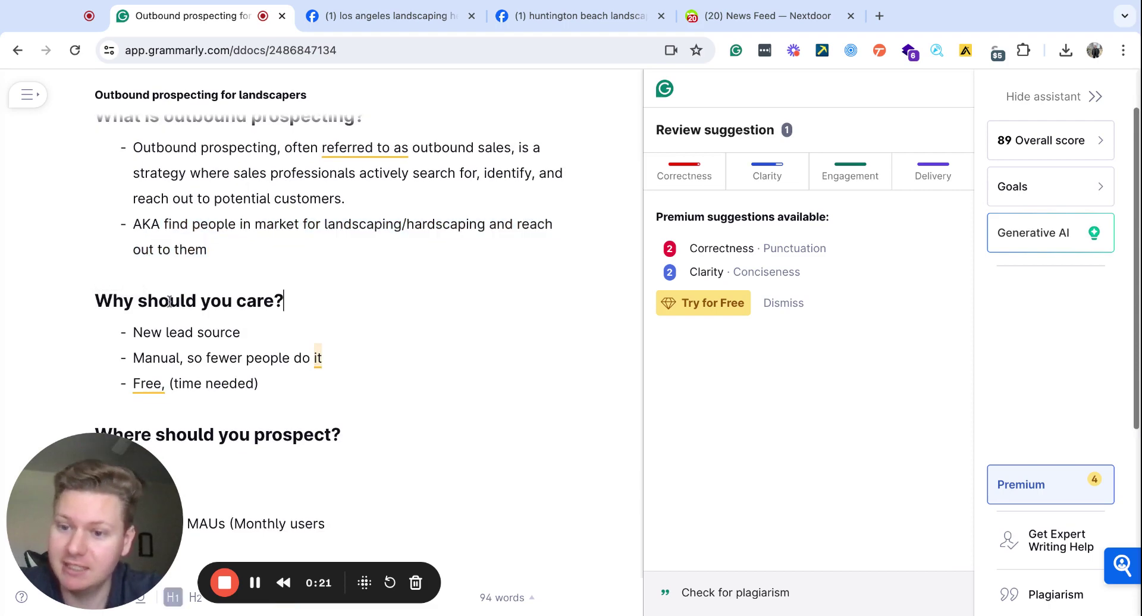
{"action": "left_click", "coordinate": [98, 301], "text": "shift"}
{"action": "left_click", "coordinate": [132, 333], "text": "shift"}
{"action": "scroll", "coordinate": [280, 267], "scroll_direction": "down", "scroll_amount": 2}
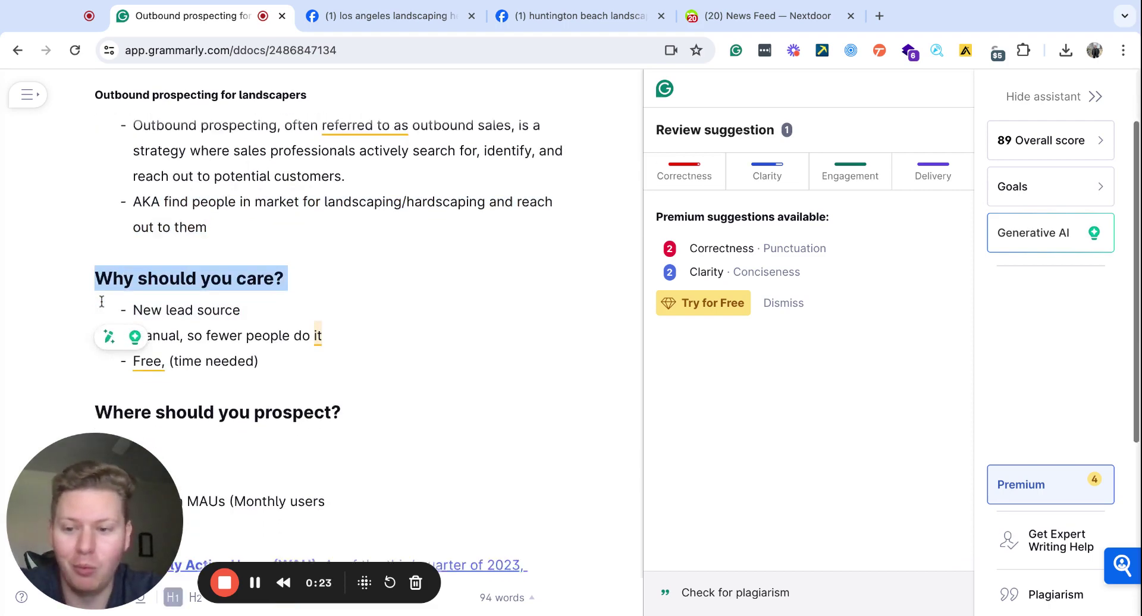
{"action": "left_click", "coordinate": [280, 250]}
{"action": "triple_click", "coordinate": [132, 232]}
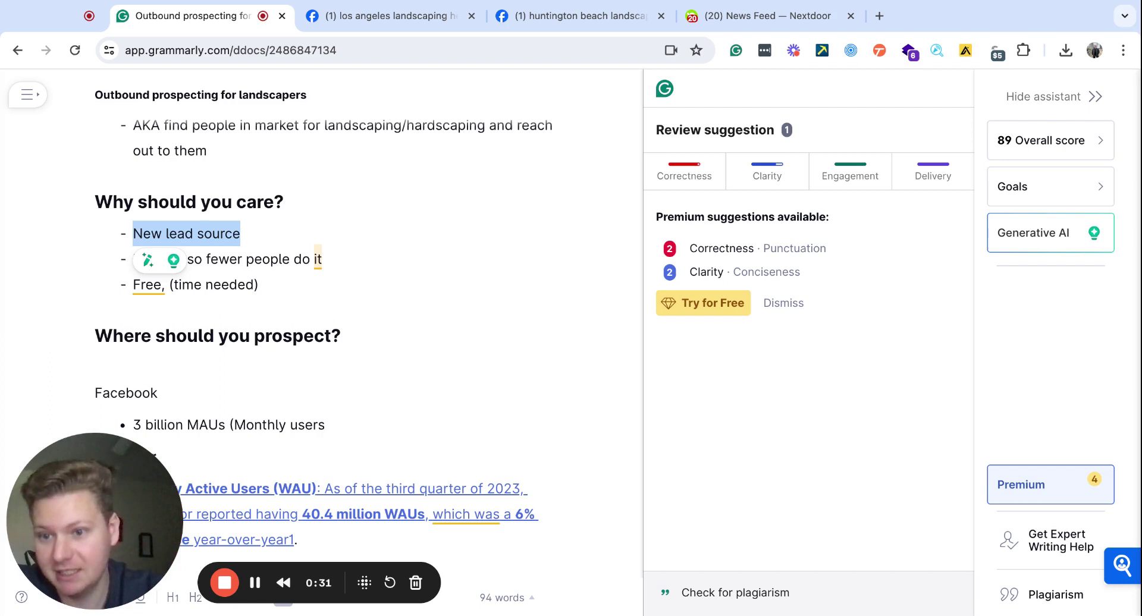
{"action": "left_click", "coordinate": [257, 238]}
{"action": "triple_click", "coordinate": [257, 238]}
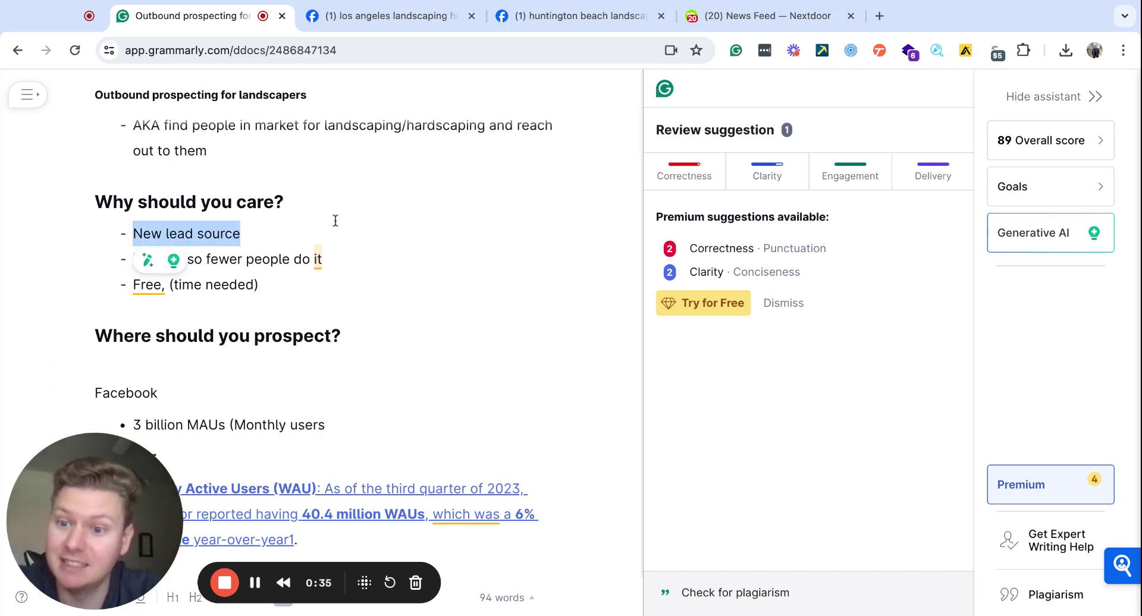
{"action": "key", "text": "Left"}
Highlight the points 'Manual, so fewer people do it' and 'Free, (time needed)'.
{"action": "key", "text": "shift+End"}
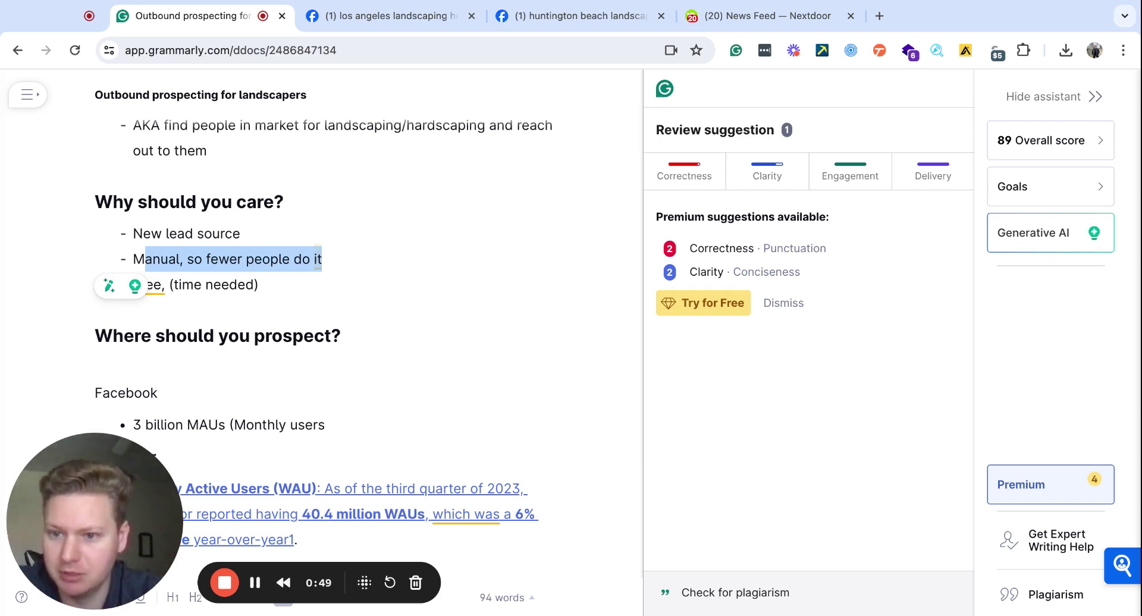
{"action": "left_click", "coordinate": [133, 260]}
{"action": "left_click_drag", "start_coordinate": [133, 259], "coordinate": [322, 260]}
{"action": "left_click", "coordinate": [270, 290]}
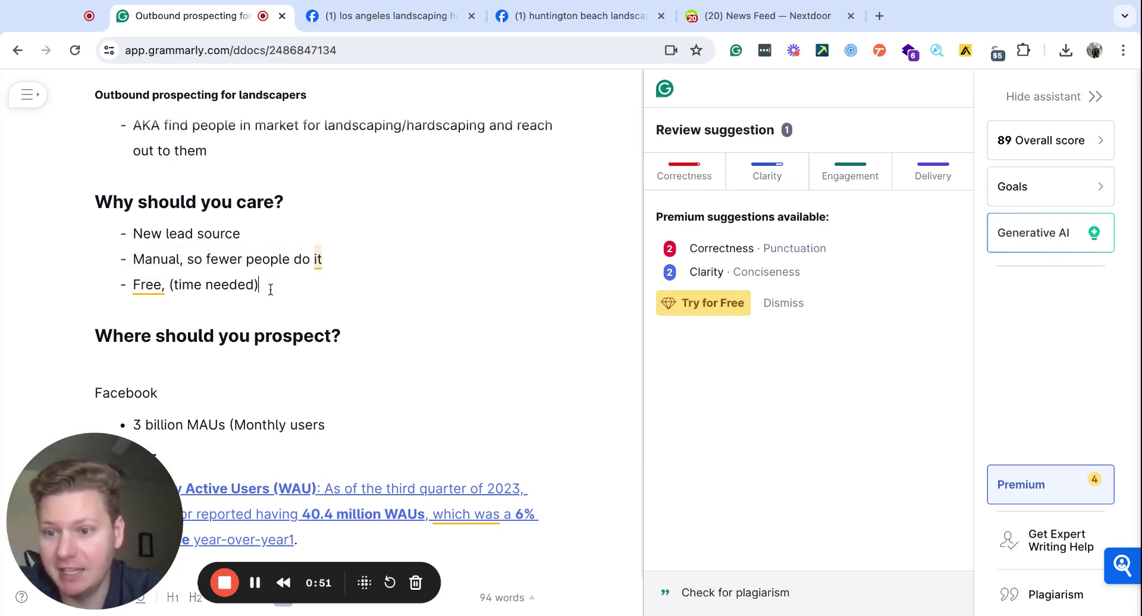
{"action": "left_click_drag", "start_coordinate": [271, 289], "coordinate": [133, 286]}
{"action": "left_click", "coordinate": [202, 282]}
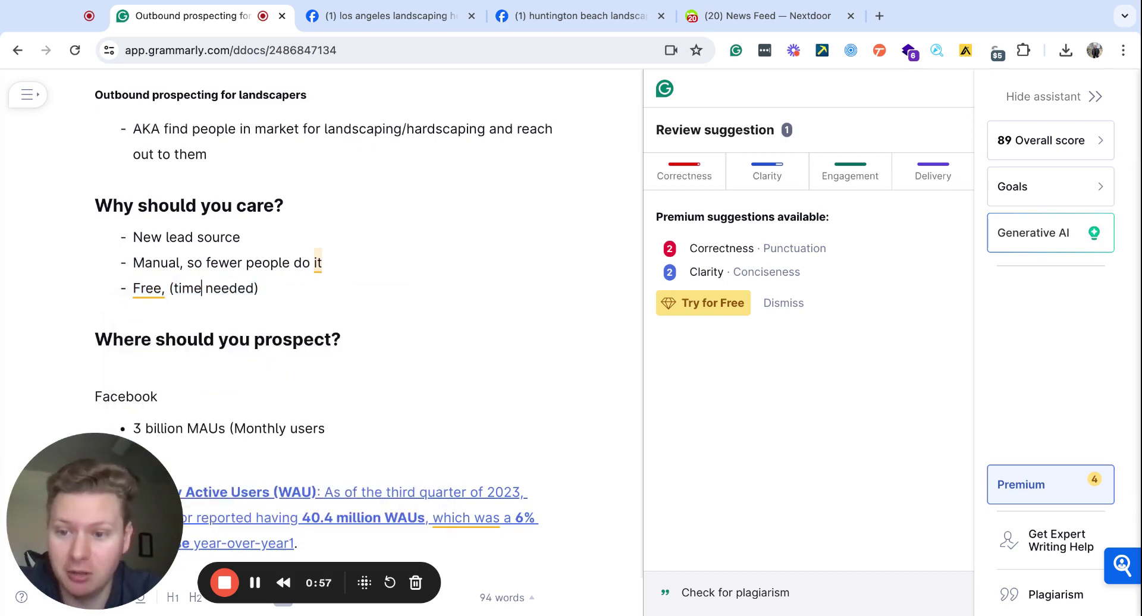
{"action": "left_click_drag", "start_coordinate": [133, 287], "coordinate": [262, 288]}
{"action": "left_click", "coordinate": [331, 294]}
{"action": "scroll", "coordinate": [331, 293], "scroll_direction": "down", "scroll_amount": 2}
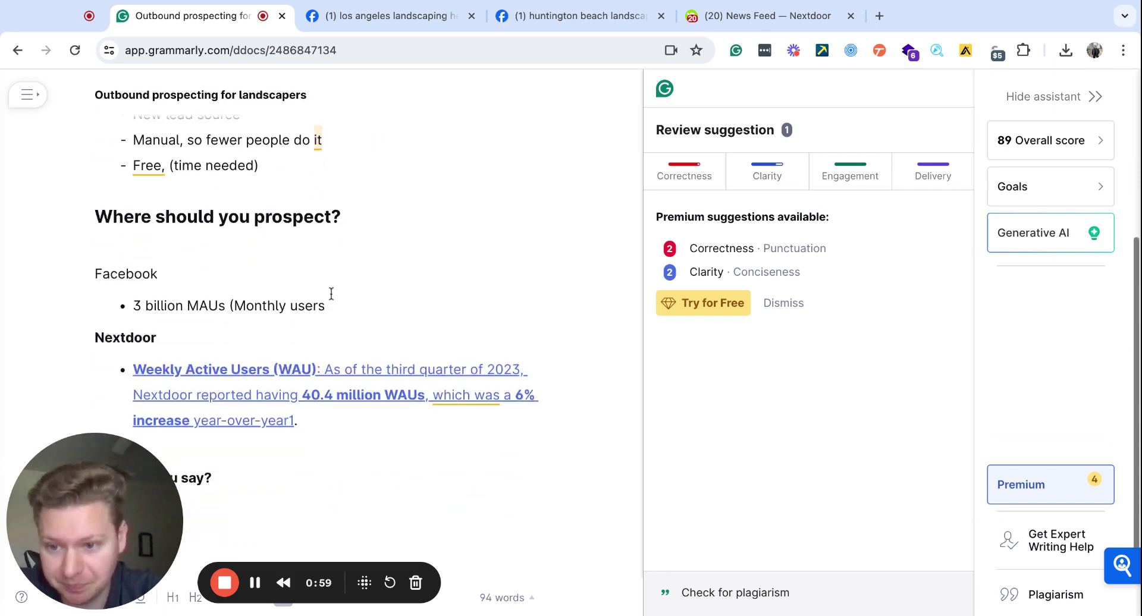
Under 'Where should you prospect?', highlight Facebook's 3 billion MAUs and Nextdoor's WAU stat, then 'What do you say?'.
{"action": "triple_click", "coordinate": [104, 199]}
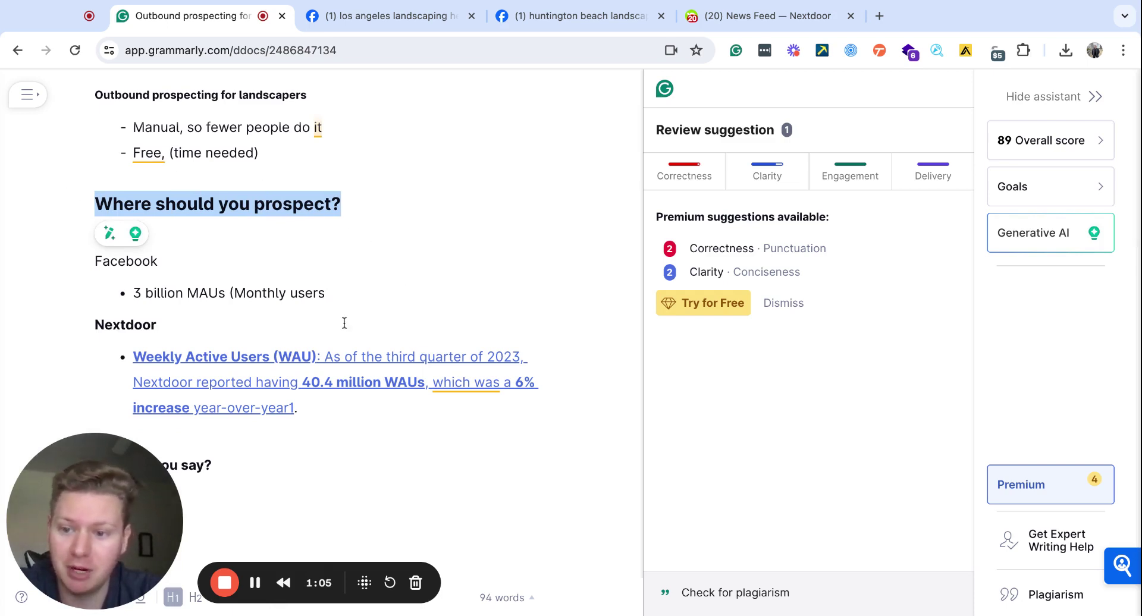
{"action": "left_click_drag", "start_coordinate": [81, 475], "coordinate": [575, 246]}
{"action": "left_click", "coordinate": [265, 256]}
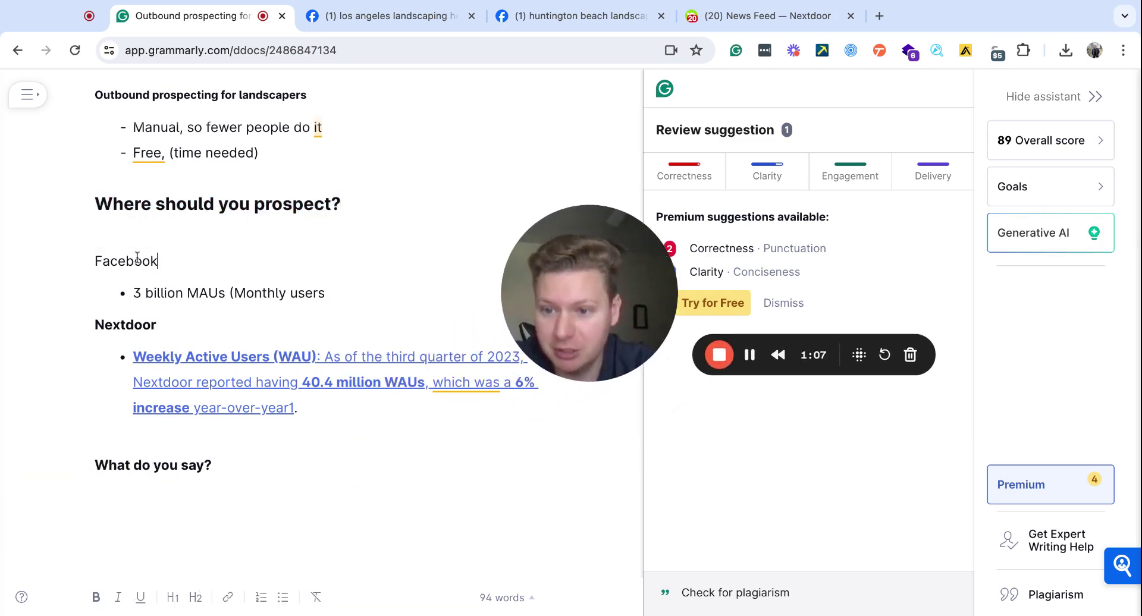
{"action": "left_click_drag", "start_coordinate": [157, 260], "coordinate": [101, 255]}
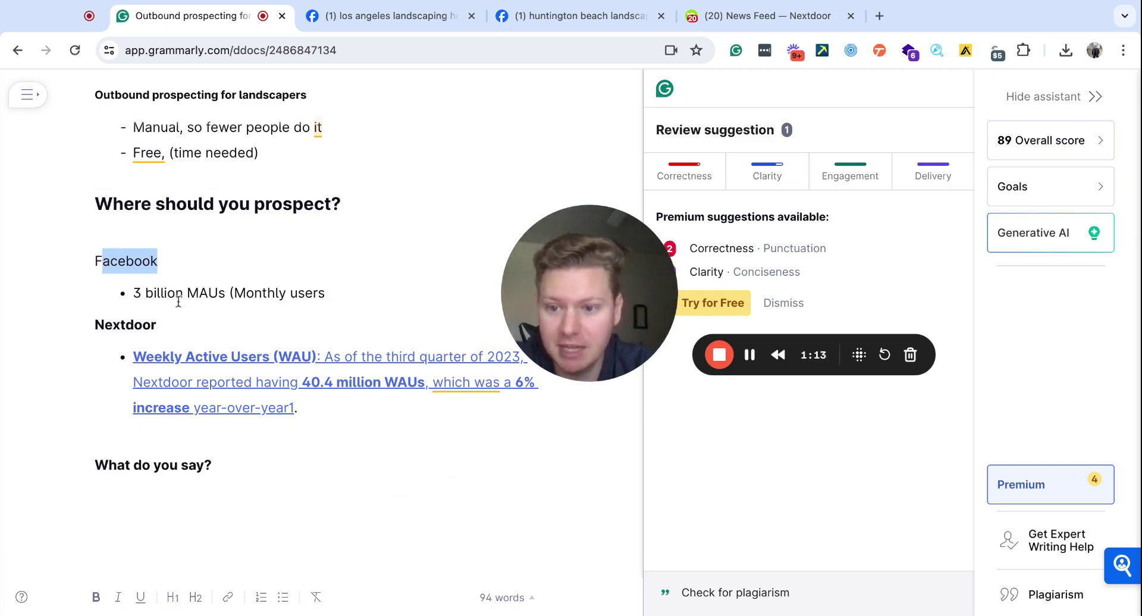
{"action": "left_click_drag", "start_coordinate": [267, 293], "coordinate": [132, 293]}
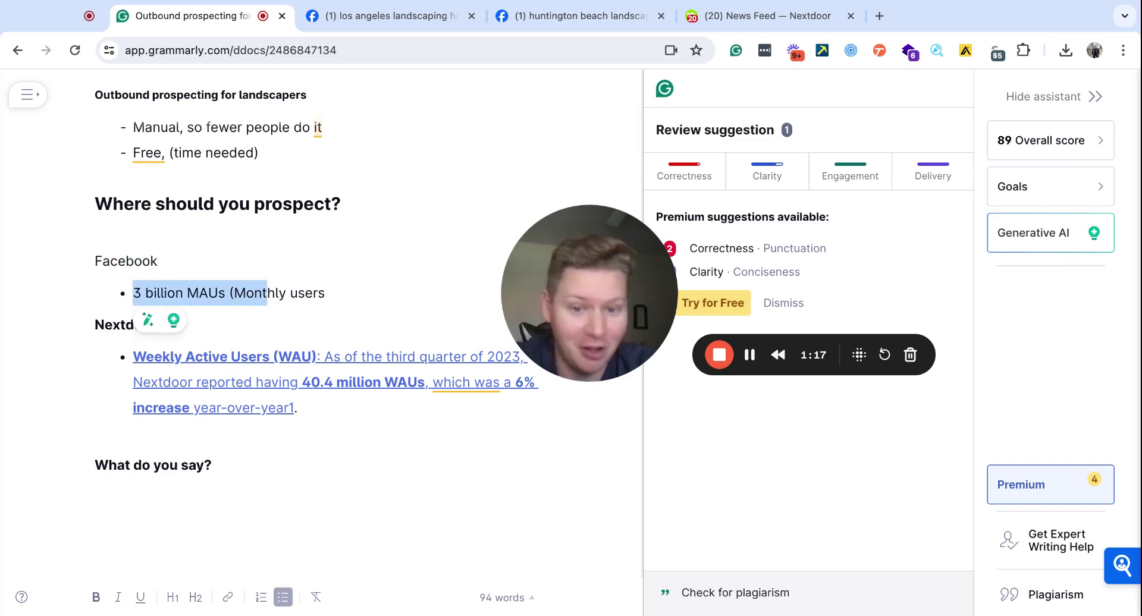
{"action": "left_click_drag", "start_coordinate": [574, 273], "coordinate": [681, 217]}
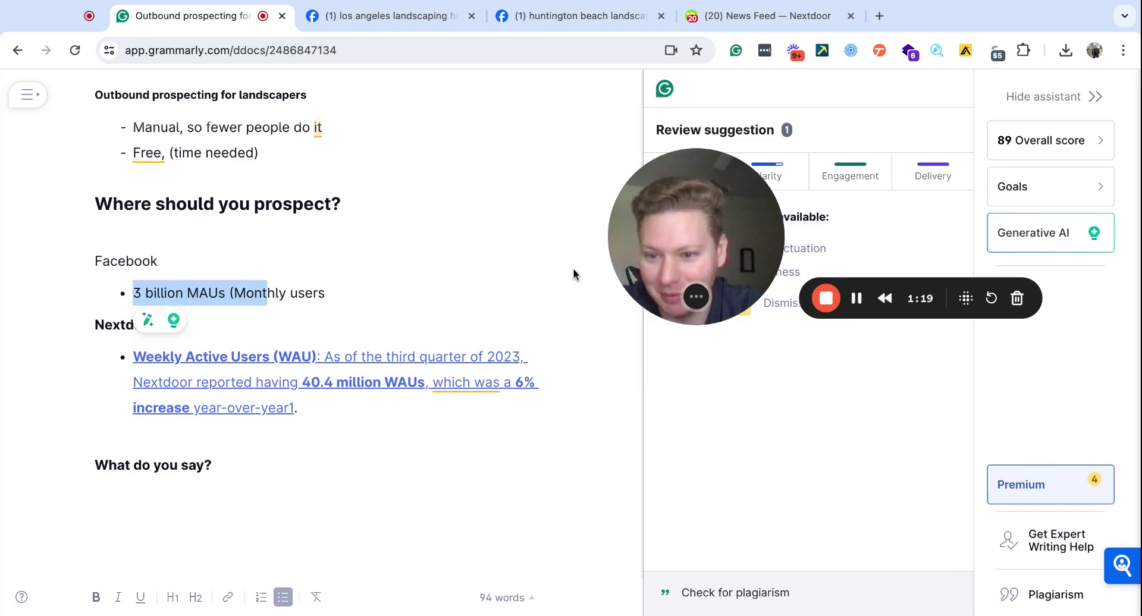
{"action": "left_click", "coordinate": [346, 286]}
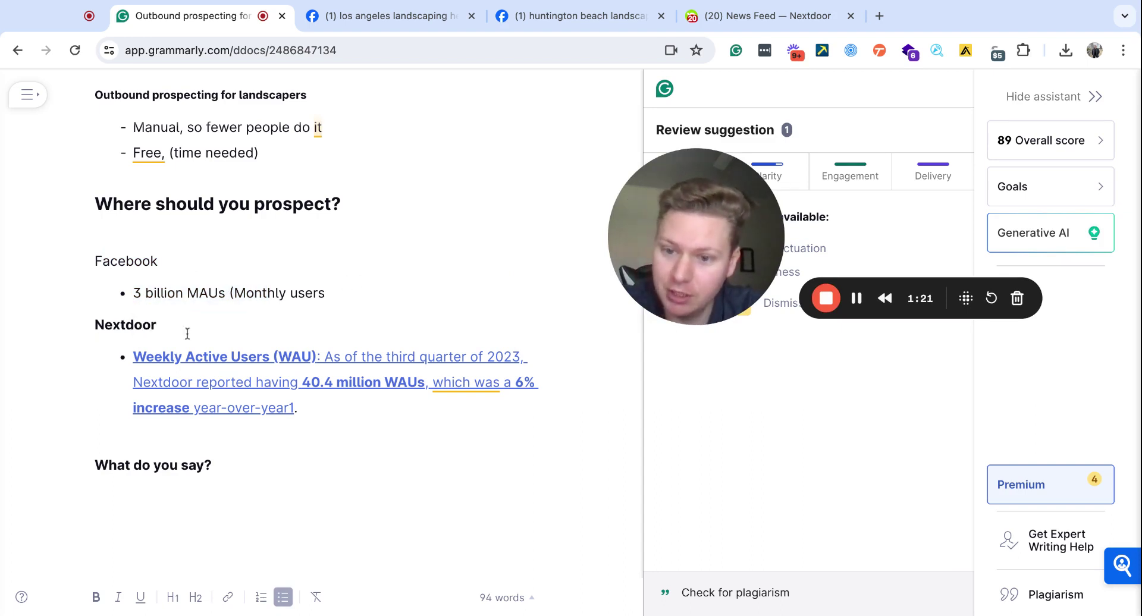
{"action": "left_click_drag", "start_coordinate": [353, 357], "coordinate": [132, 359]}
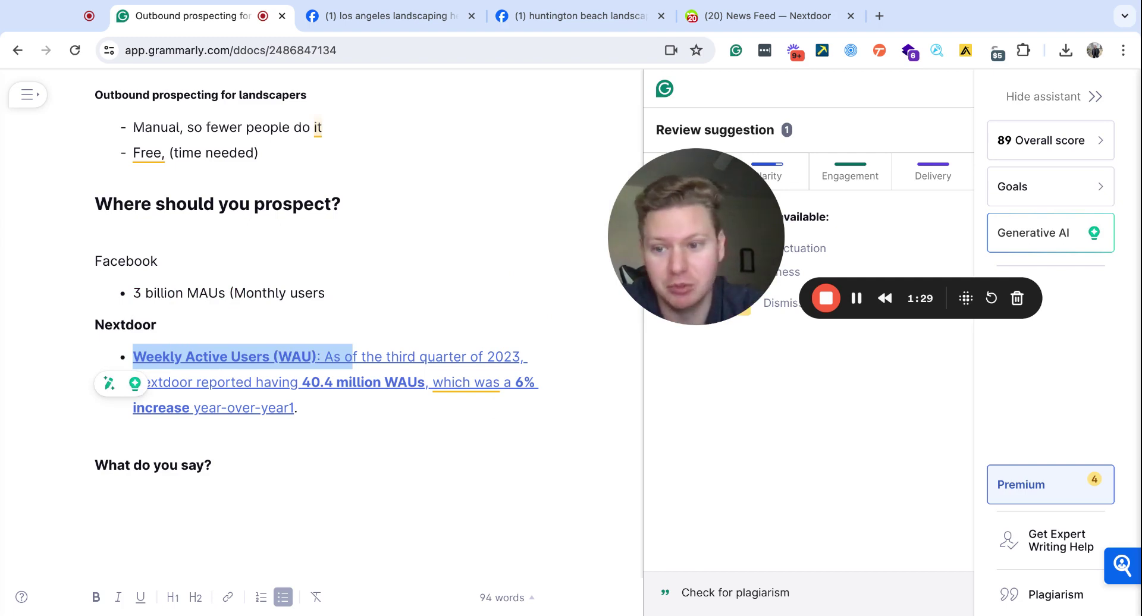
{"action": "left_click", "coordinate": [364, 418]}
{"action": "triple_click", "coordinate": [258, 469]}
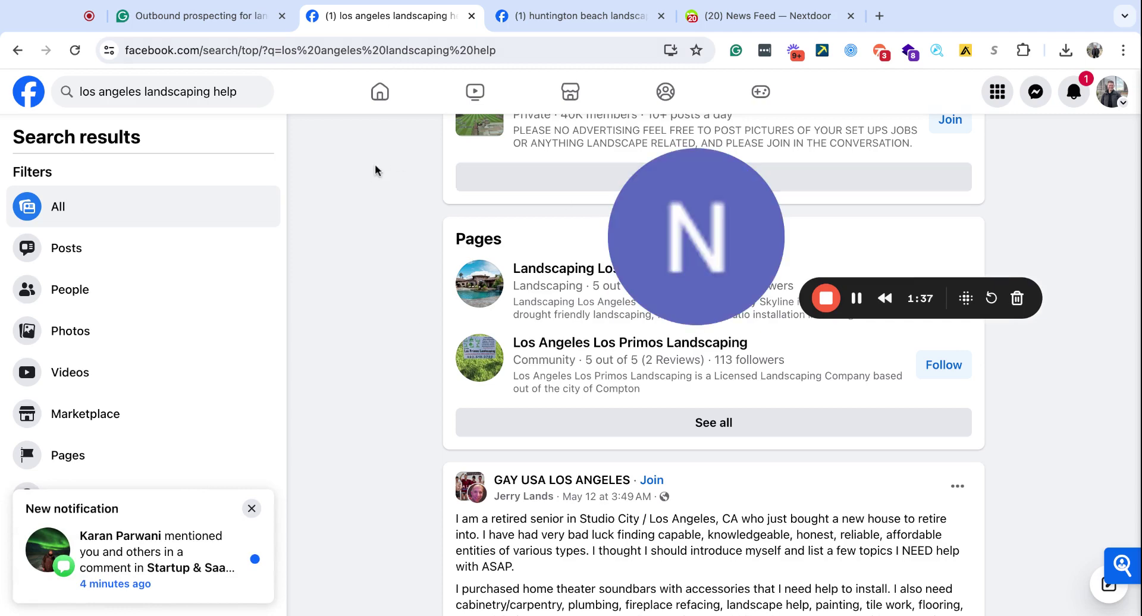
Dismiss the search suggestions and scroll past the Pages results toward residents' posts.
{"action": "scroll", "coordinate": [298, 250], "scroll_direction": "up", "scroll_amount": 5}
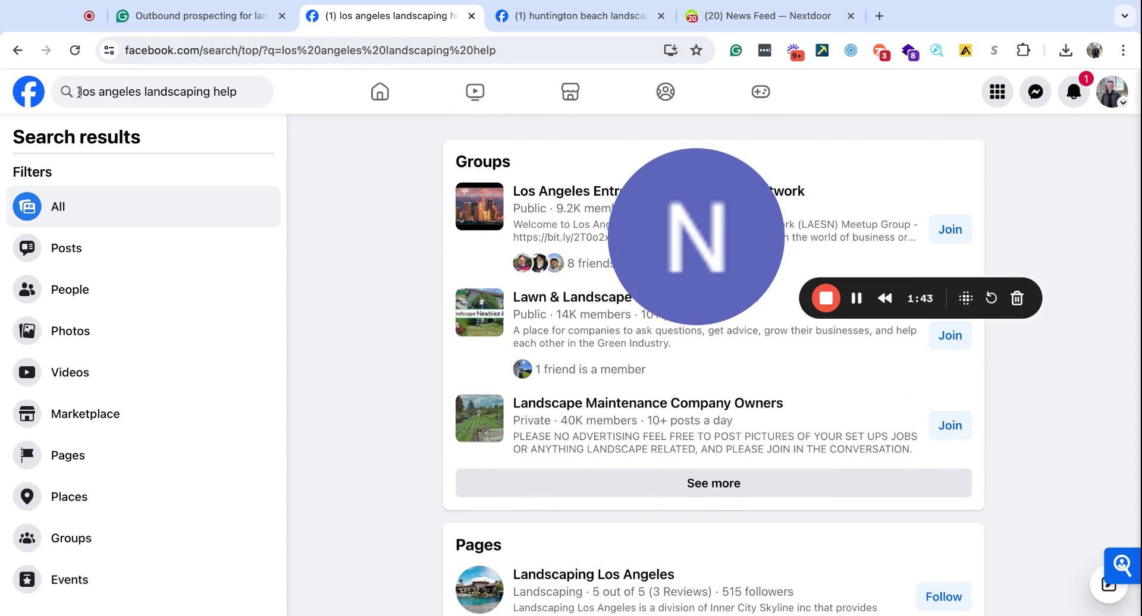
{"action": "left_click", "coordinate": [79, 92]}
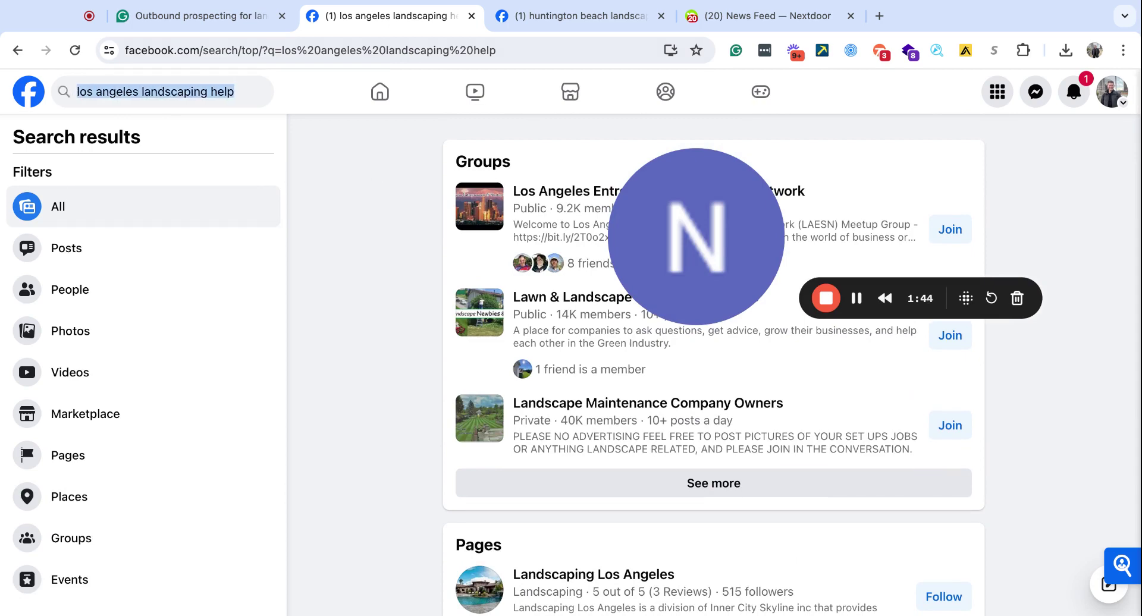
{"action": "left_click", "coordinate": [309, 123]}
{"action": "scroll", "coordinate": [381, 302], "scroll_direction": "down", "scroll_amount": 6}
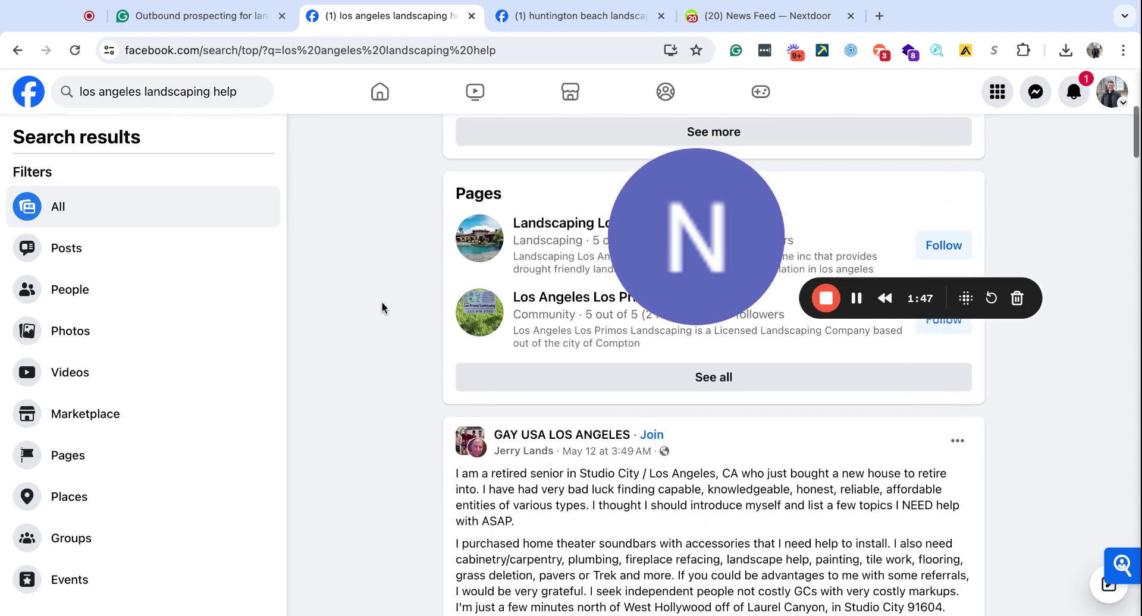
{"action": "scroll", "coordinate": [380, 302], "scroll_direction": "down", "scroll_amount": 3}
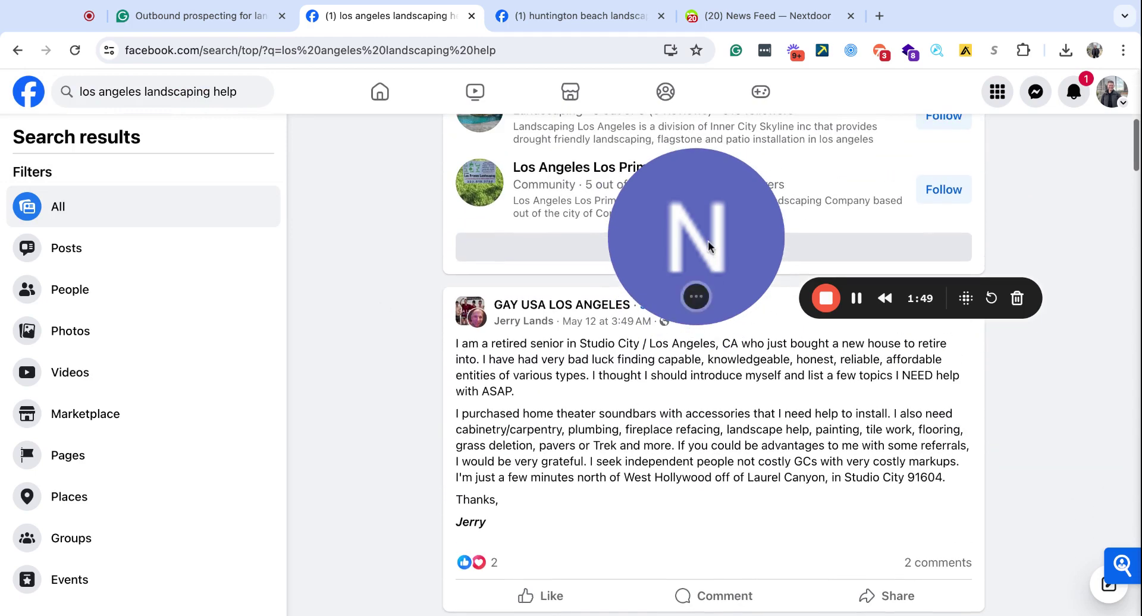
Highlight lines of a resident's landscaping help request, including the pavers mention, and scroll further.
{"action": "left_click_drag", "start_coordinate": [707, 245], "coordinate": [895, 224]}
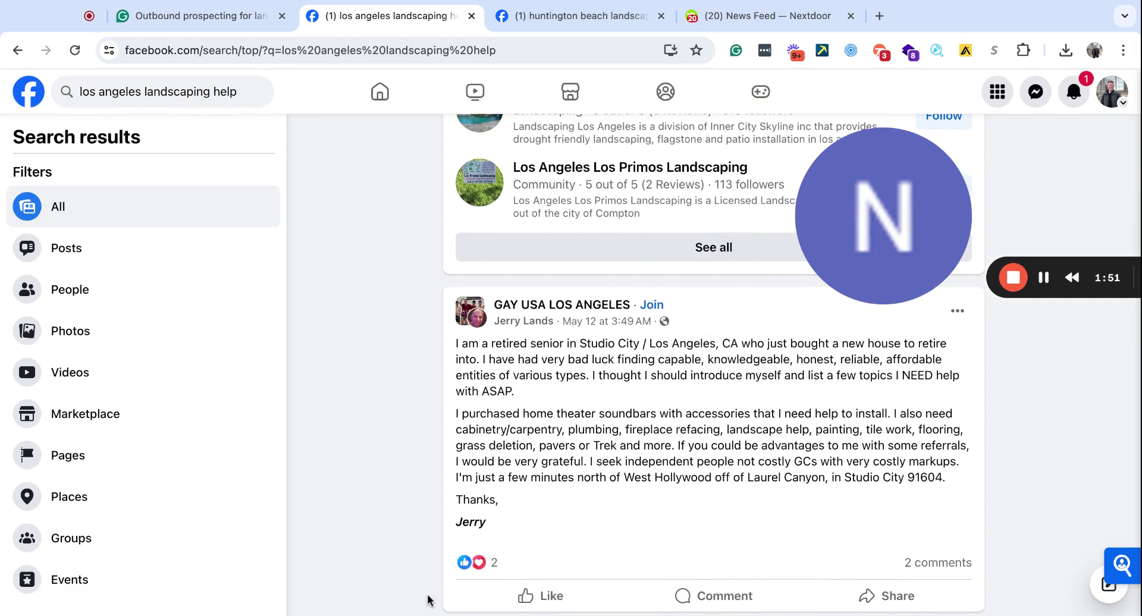
{"action": "key", "text": "/"}
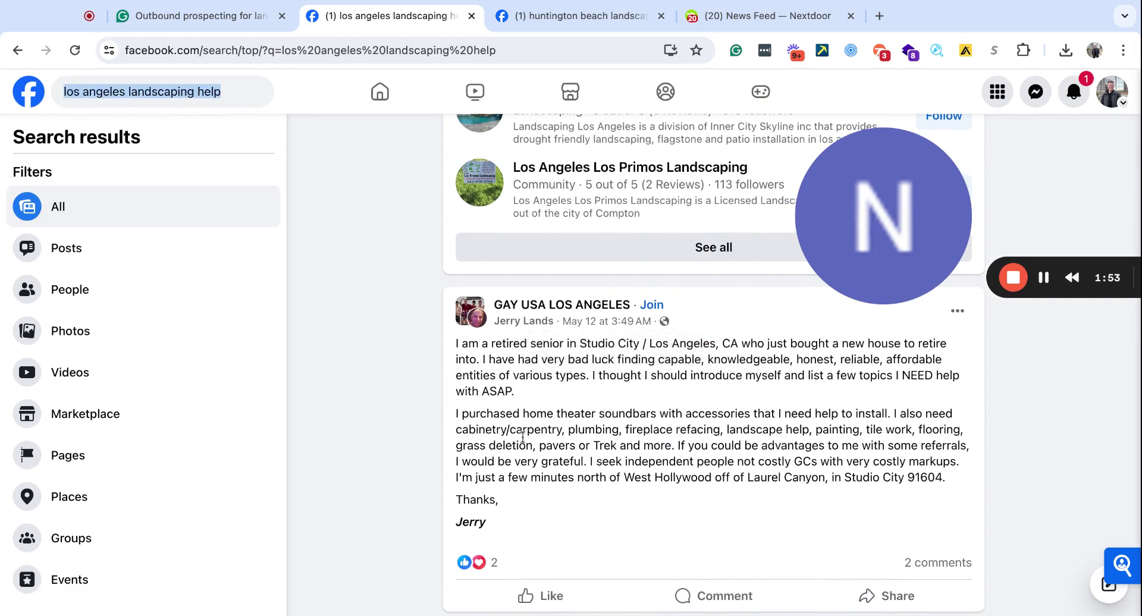
{"action": "scroll", "coordinate": [523, 443], "scroll_direction": "down", "scroll_amount": 1}
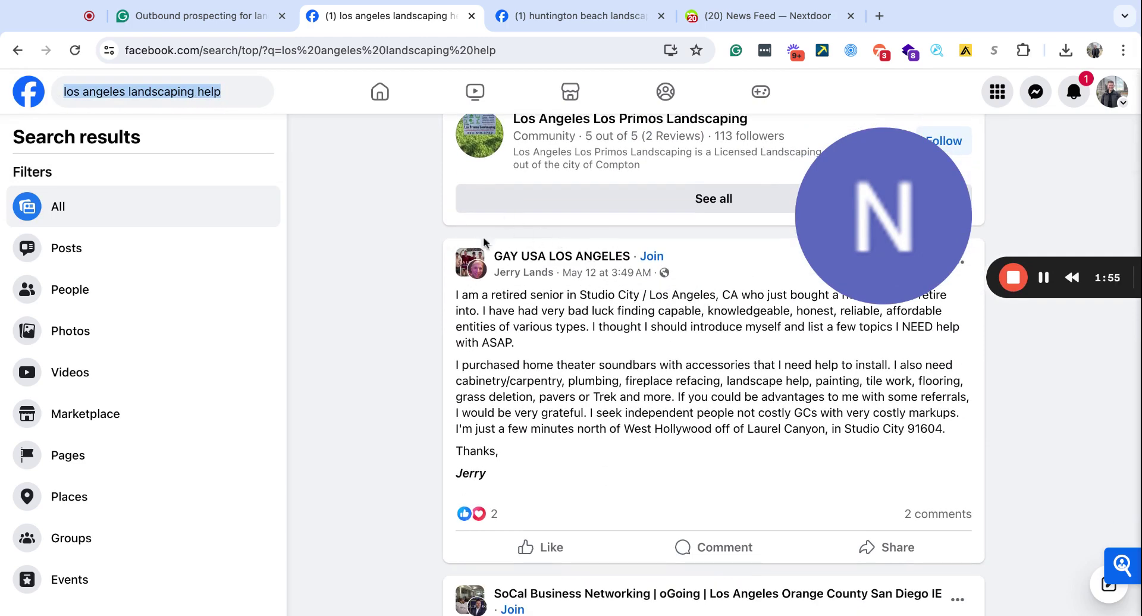
{"action": "scroll", "coordinate": [599, 416], "scroll_direction": "down", "scroll_amount": 1}
{"action": "left_click_drag", "start_coordinate": [717, 383], "coordinate": [961, 367]}
{"action": "left_click", "coordinate": [572, 351]}
{"action": "left_click", "coordinate": [682, 356]}
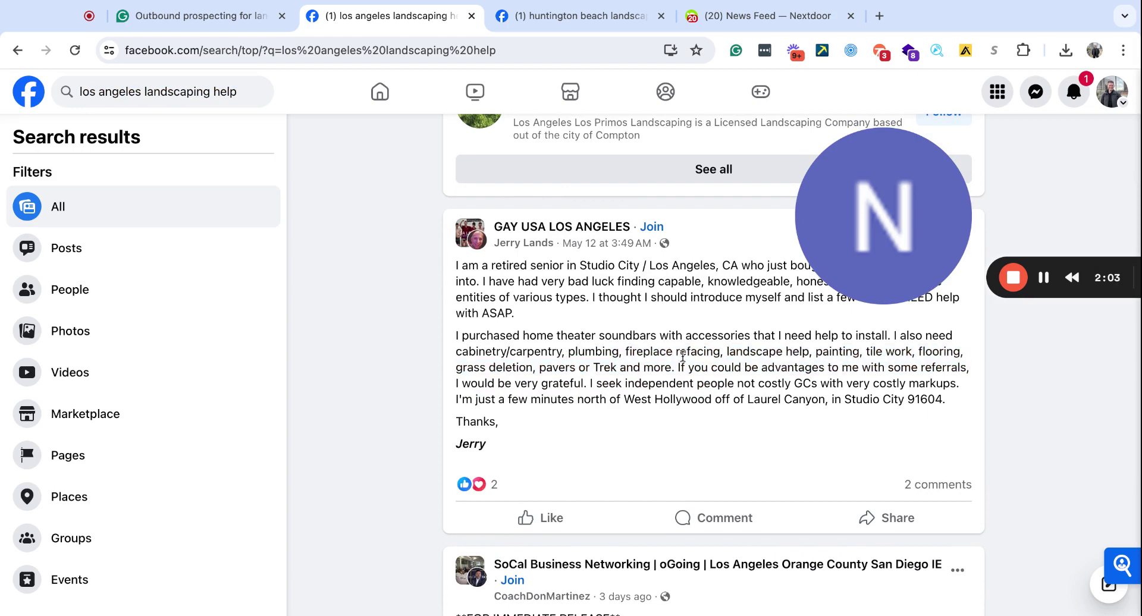
{"action": "left_click_drag", "start_coordinate": [576, 368], "coordinate": [516, 361]}
{"action": "scroll", "coordinate": [672, 379], "scroll_direction": "down", "scroll_amount": 5}
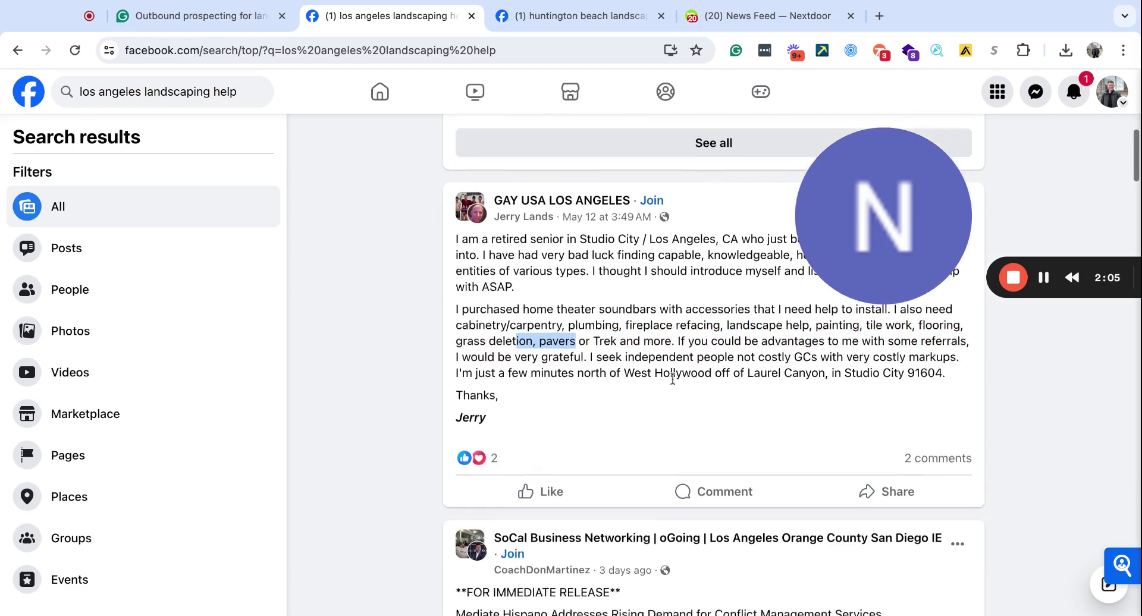
{"action": "scroll", "coordinate": [673, 379], "scroll_direction": "down", "scroll_amount": 3}
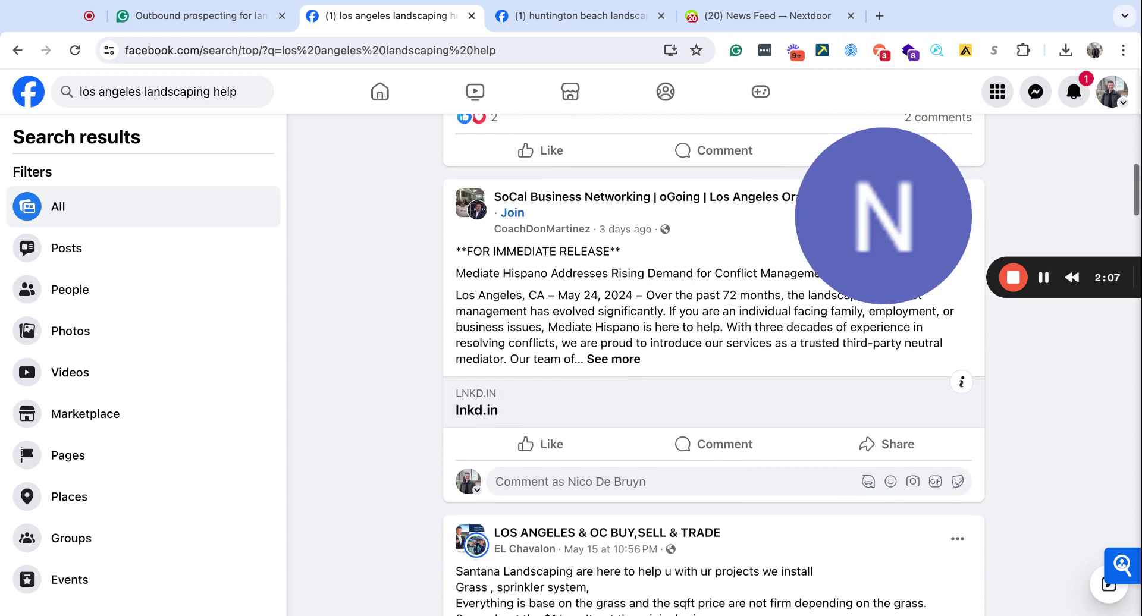
Show the 'huntington beach landscaping' results and read the Huntington Beach Insider sprinkler repair post.
{"action": "left_click", "coordinate": [587, 15]}
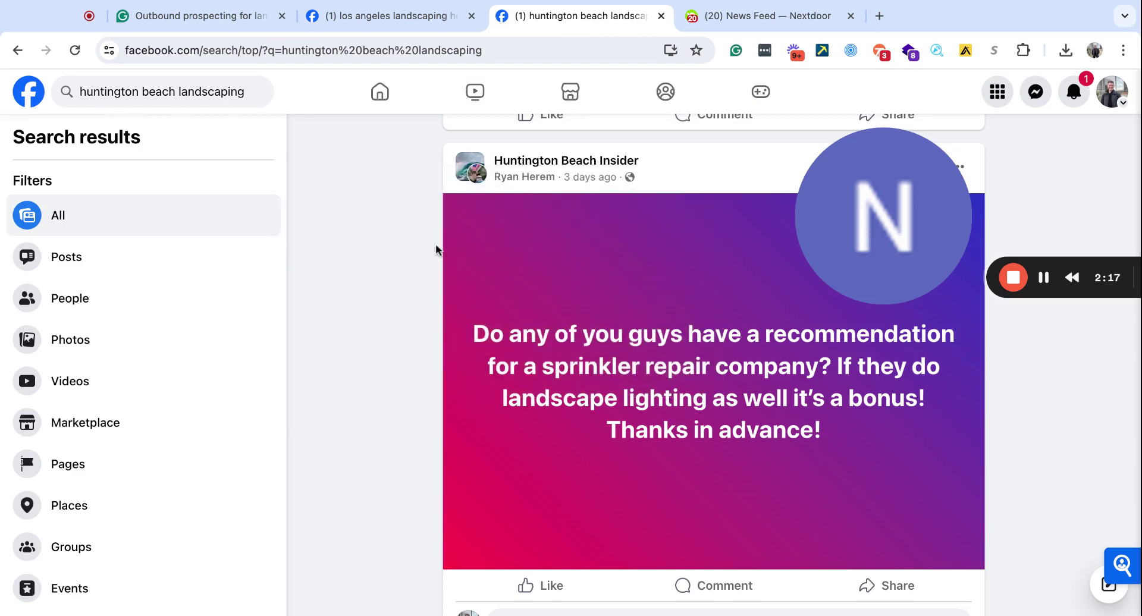
{"action": "mouse_move", "coordinate": [518, 167]}
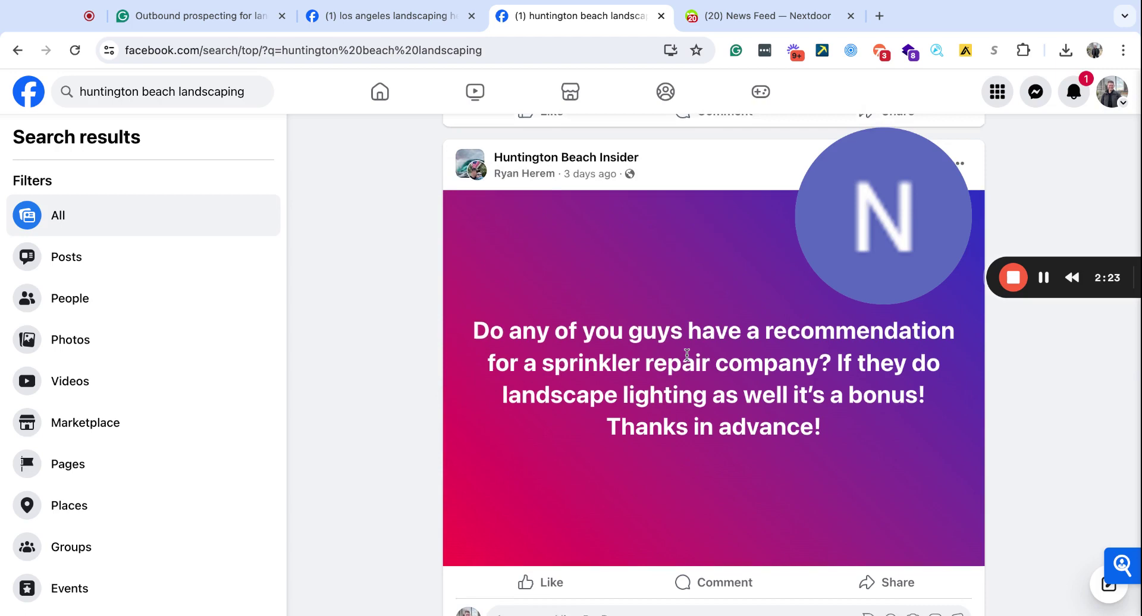
{"action": "scroll", "coordinate": [687, 355], "scroll_direction": "down", "scroll_amount": 1}
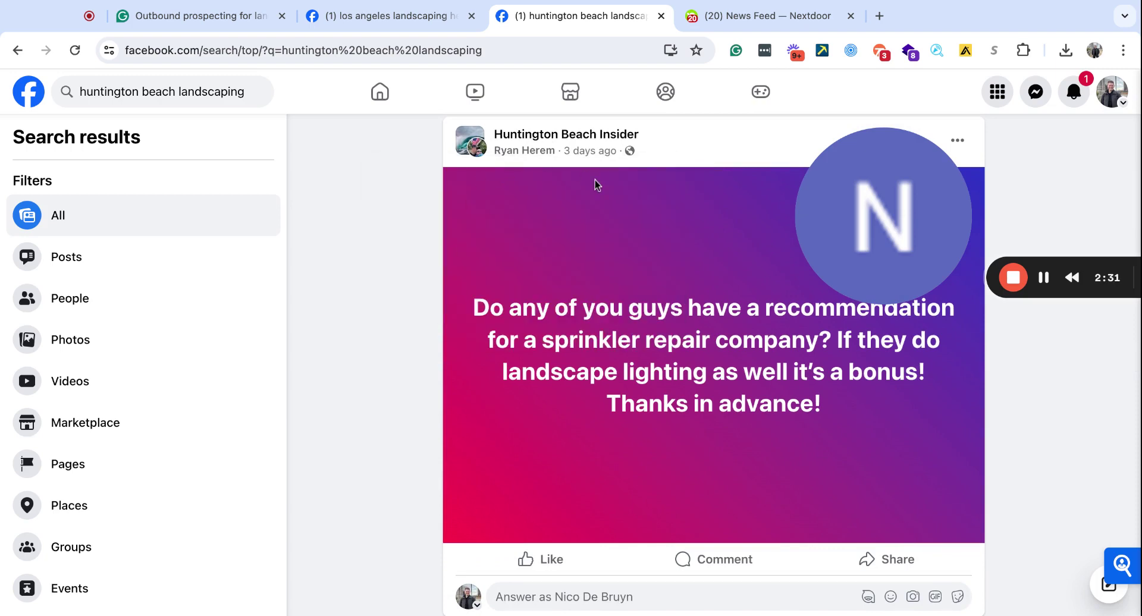
Scroll the Nextdoor news feed to posts seeking Fountain Hills and McCormick Ranch landscapers.
{"action": "left_click", "coordinate": [750, 18]}
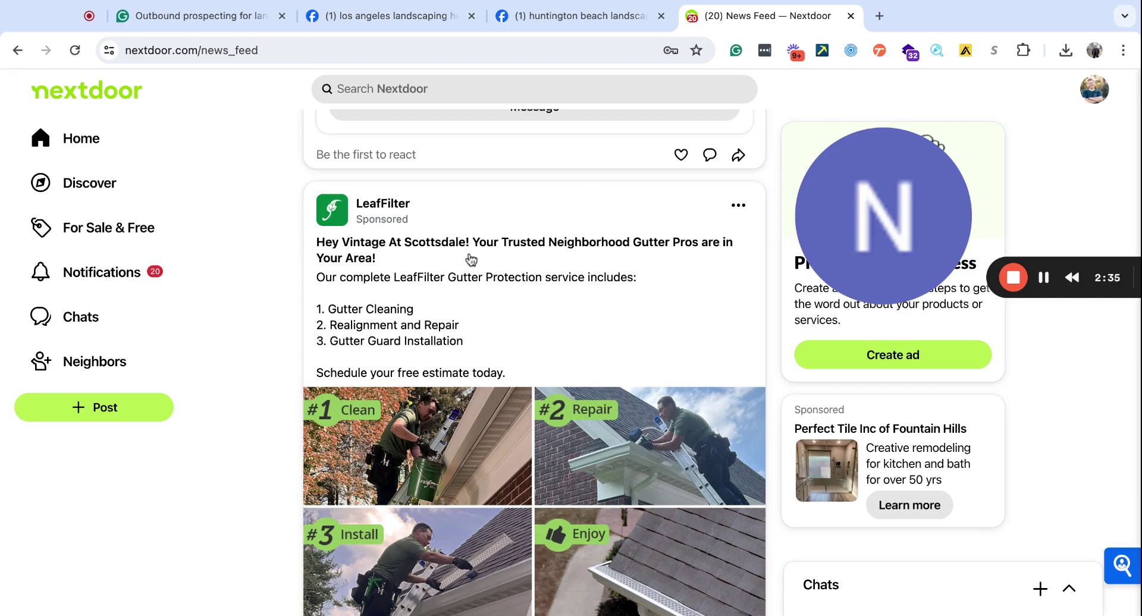
{"action": "scroll", "coordinate": [469, 259], "scroll_direction": "up", "scroll_amount": 7}
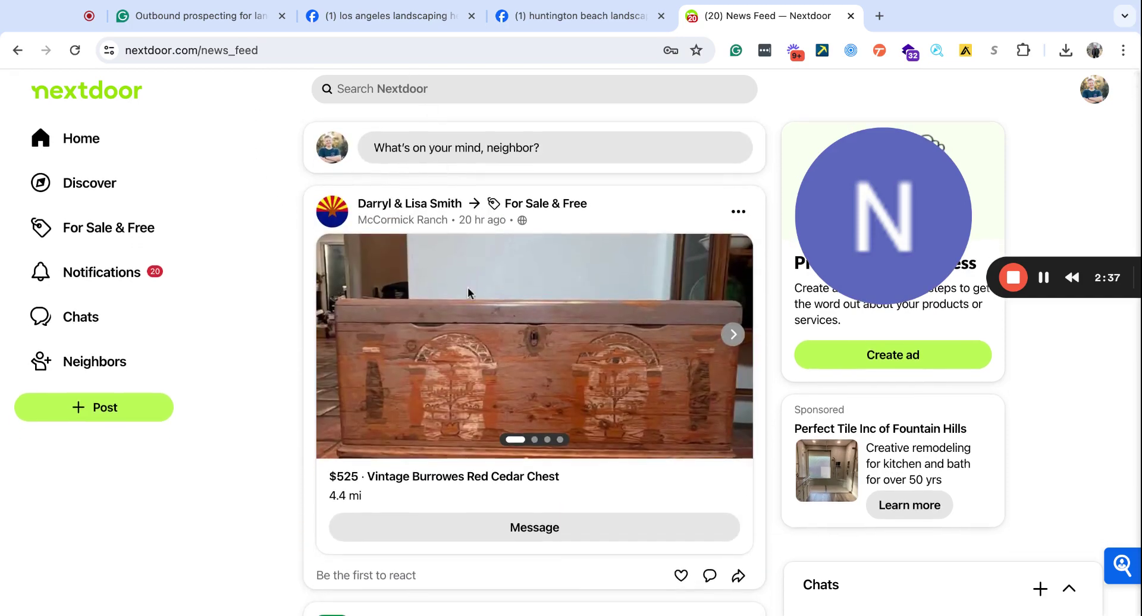
{"action": "scroll", "coordinate": [468, 288], "scroll_direction": "down", "scroll_amount": 10}
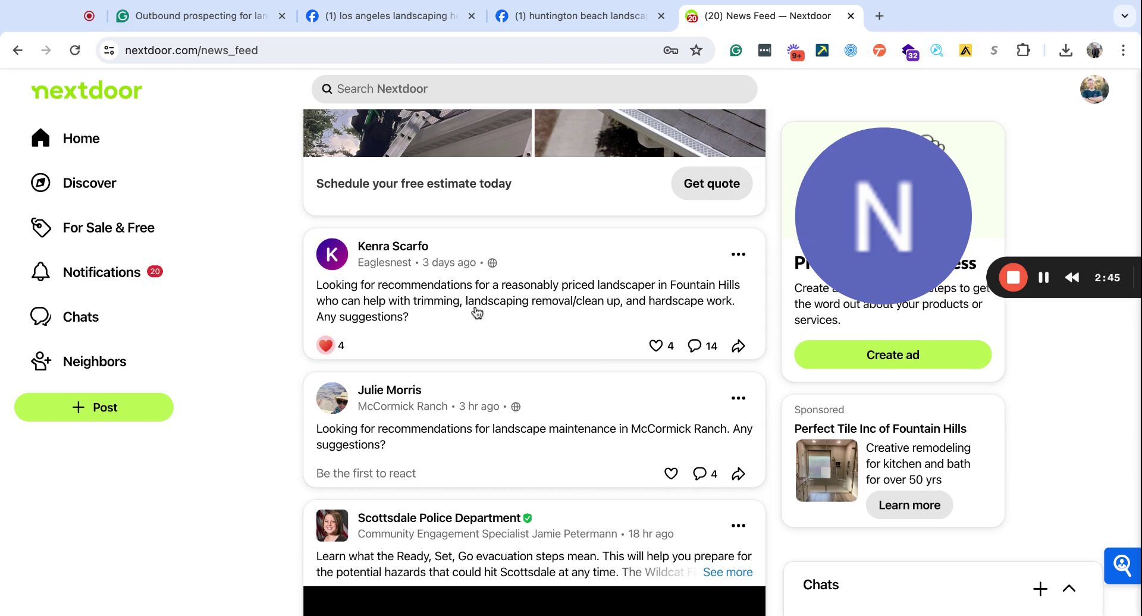
Back in the outline, add a '- direct approach' bullet under 'What do you say?'.
{"action": "left_click", "coordinate": [202, 20]}
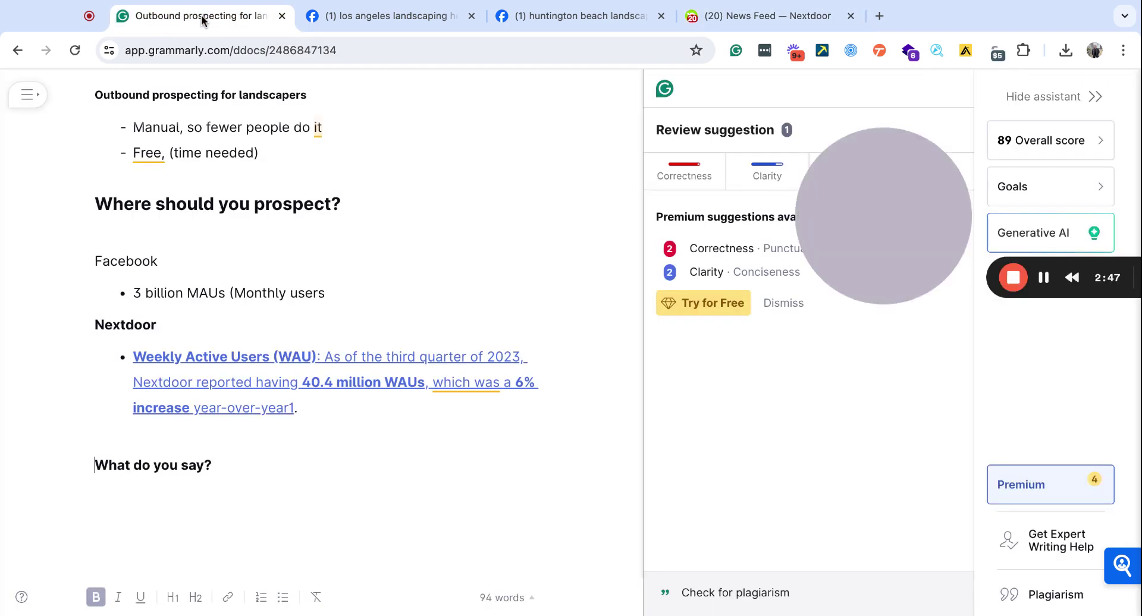
{"action": "left_click", "coordinate": [242, 474]}
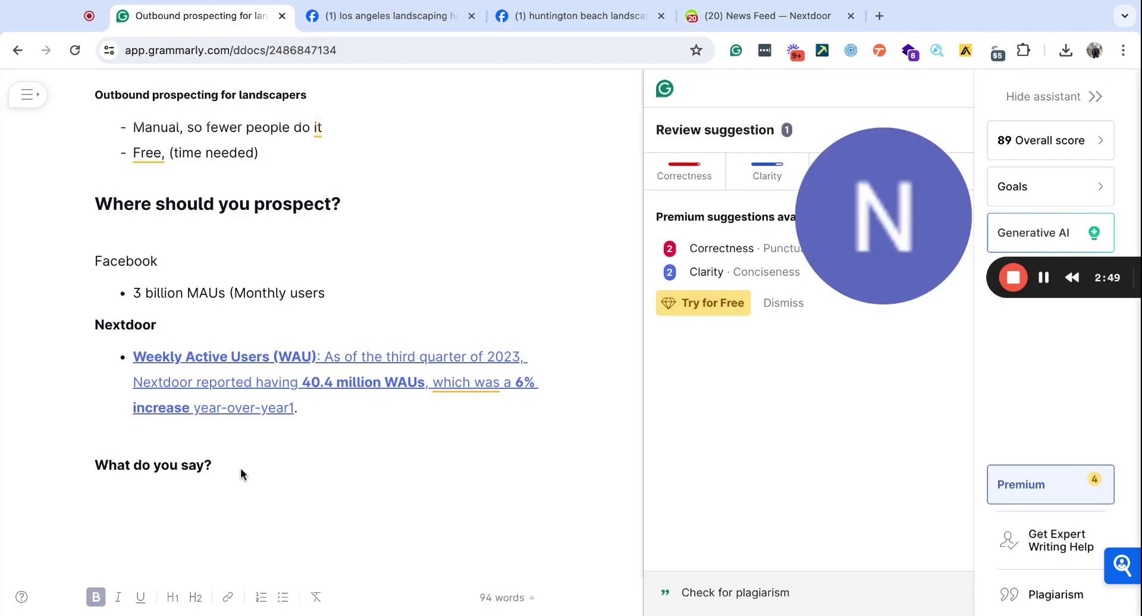
{"action": "key", "text": "Return"}
{"action": "type", "text": "- dire"}
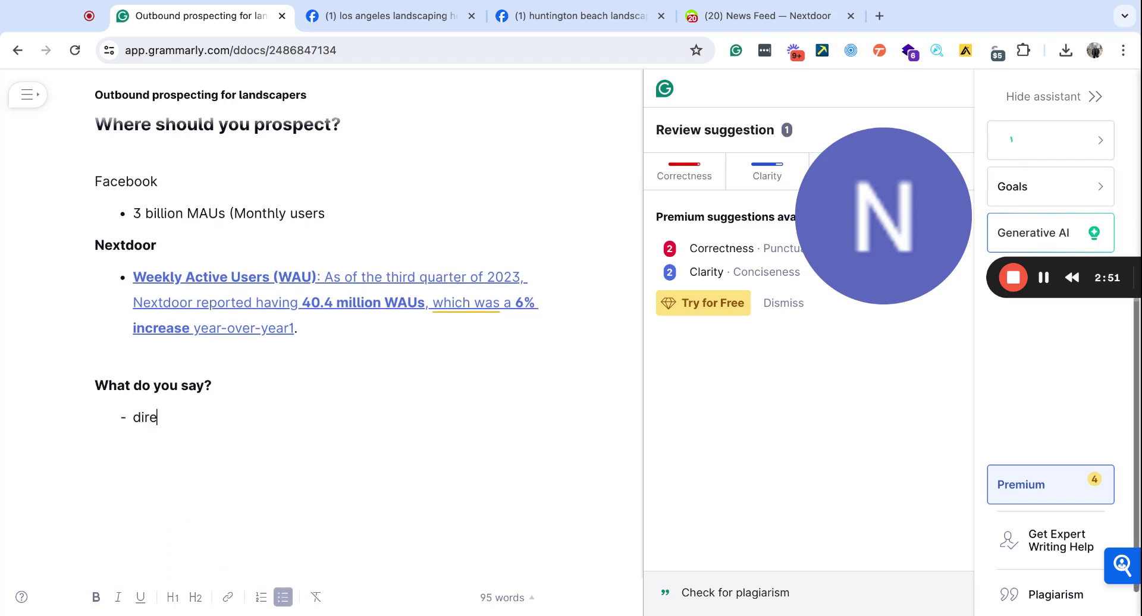
{"action": "type", "text": "ct approach"}
{"action": "key", "text": "Return"}
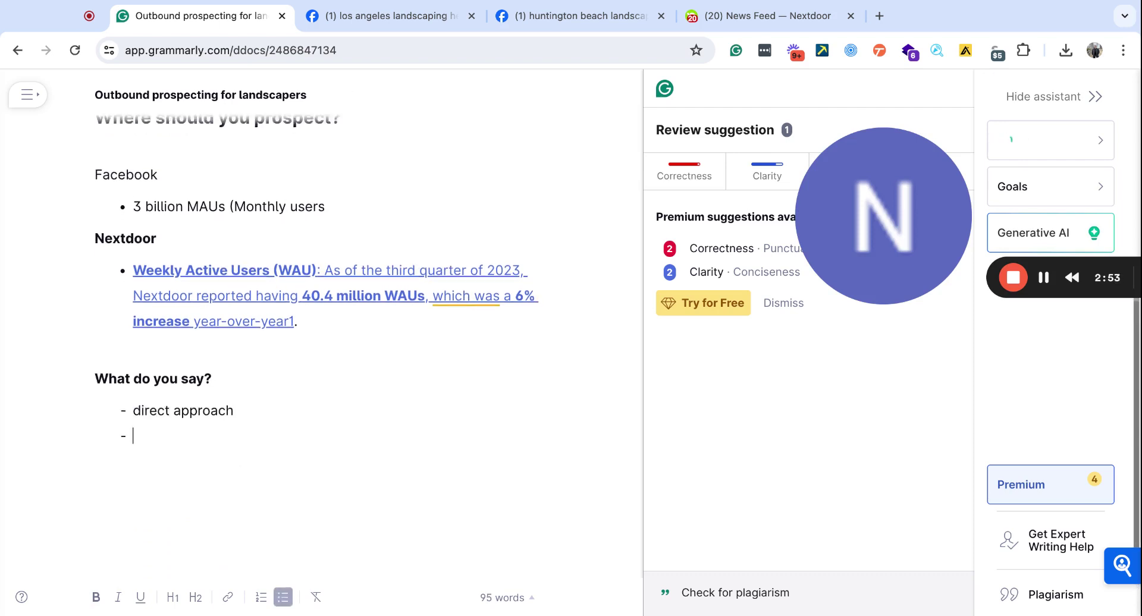
{"action": "key", "text": "Return"}
{"action": "key", "text": "Return"}
Type 'Hey NAME, Saw your post on X (facebook/nextdoor) about Y…', ending with a phone-number request.
{"action": "type", "text": "Hey N"}
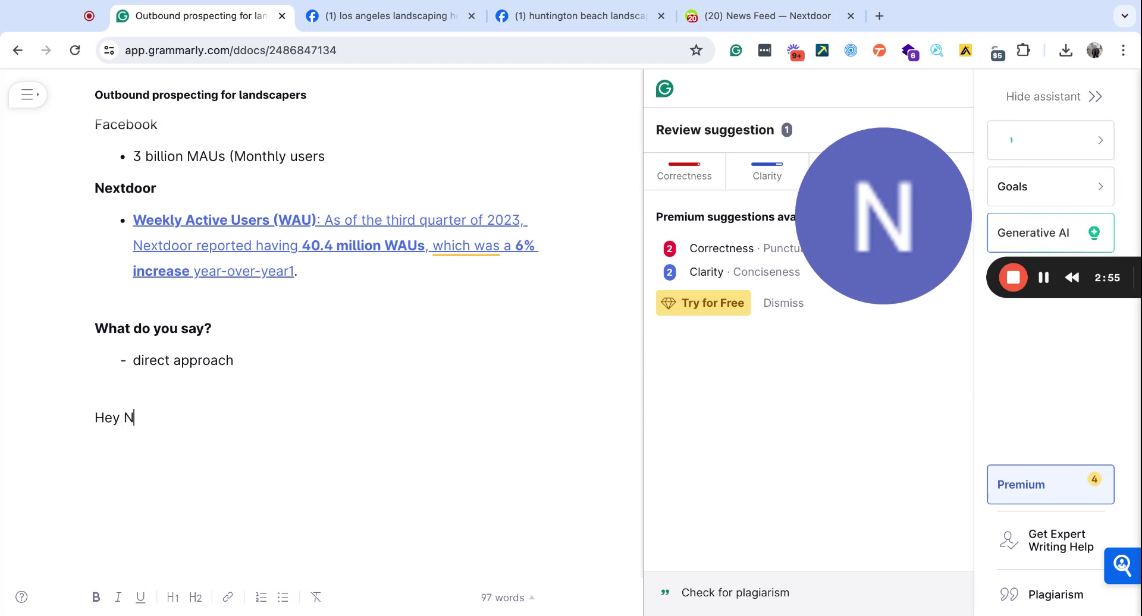
{"action": "type", "text": "AME, Saw "}
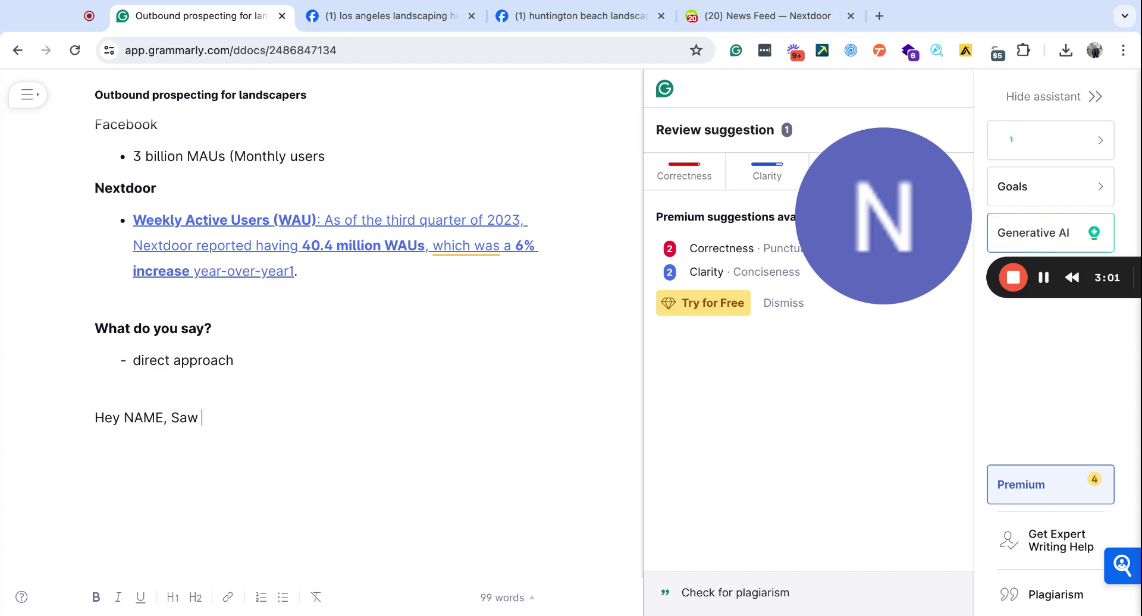
{"action": "type", "text": "your post on"}
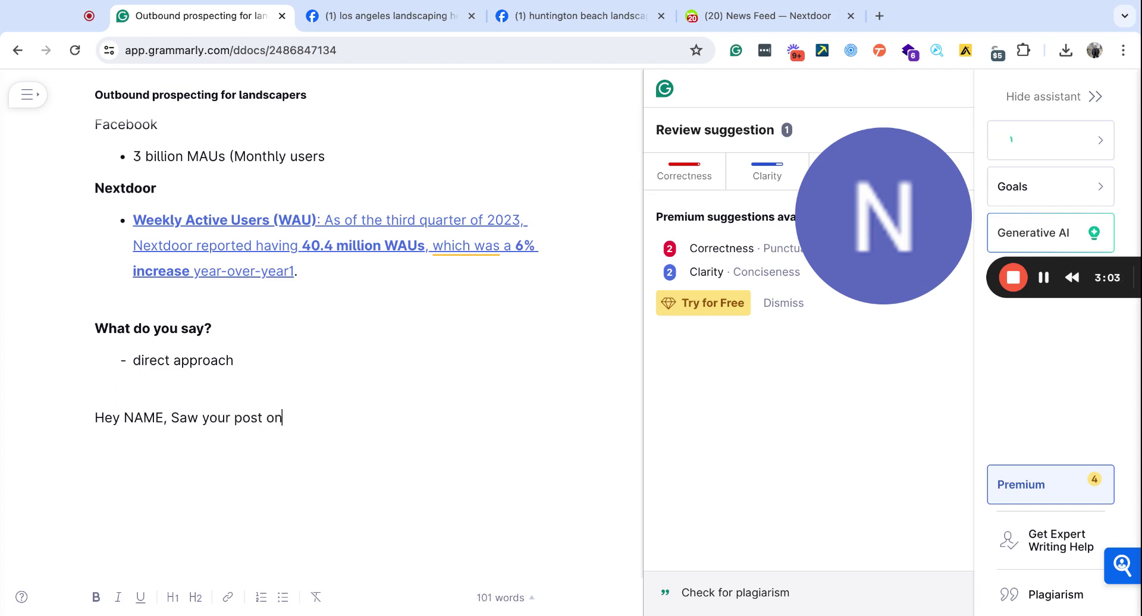
{"action": "type", "text": " X (facebook"}
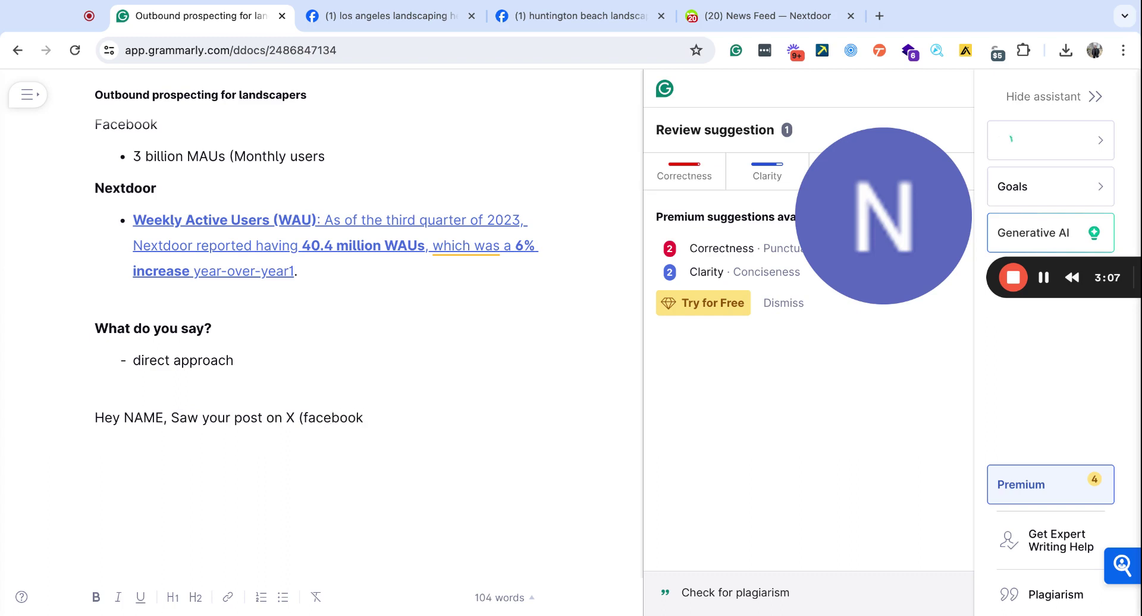
{"action": "type", "text": "/nextdoor)"}
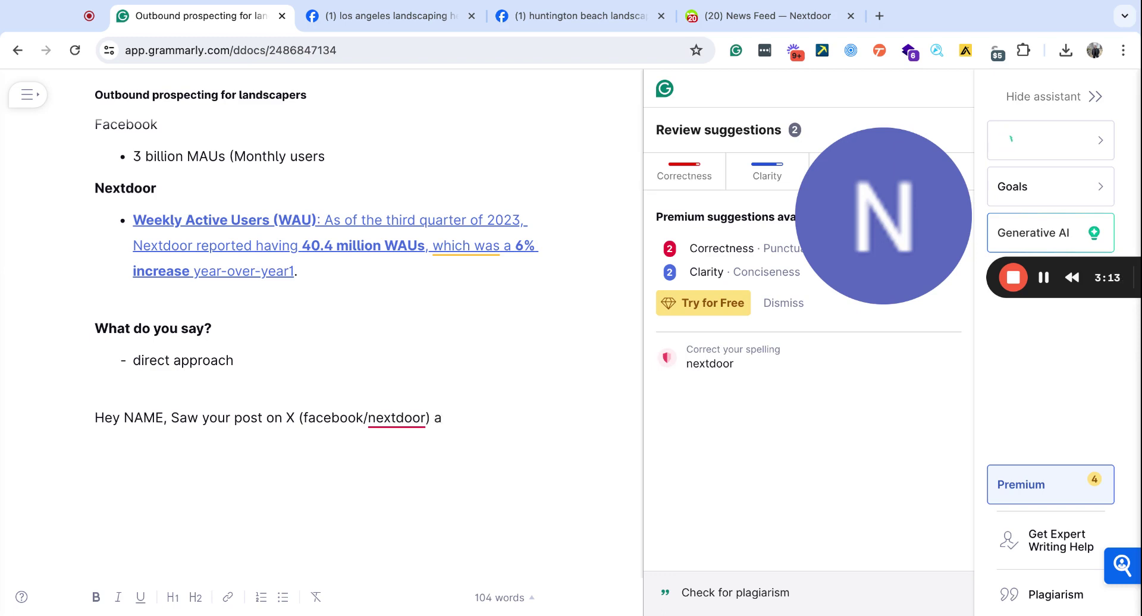
{"action": "type", "text": " and ab"}
{"action": "key", "text": "BackSpace"}
{"action": "key", "text": "BackSpace"}
{"action": "key", "text": "BackSpace"}
{"action": "key", "text": "BackSpace"}
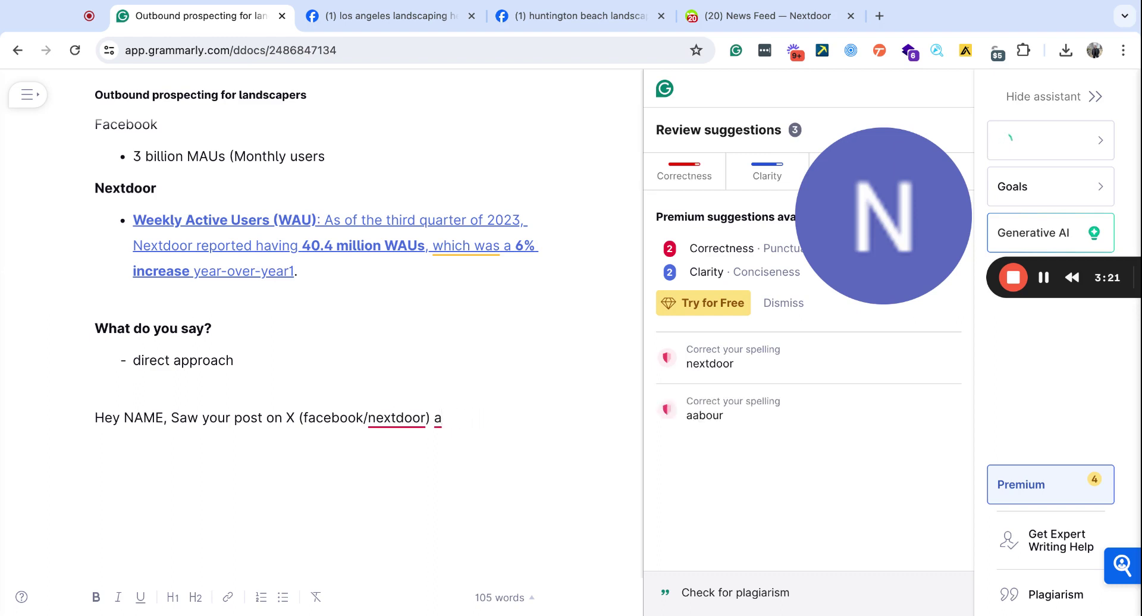
{"action": "type", "text": "bout Y "}
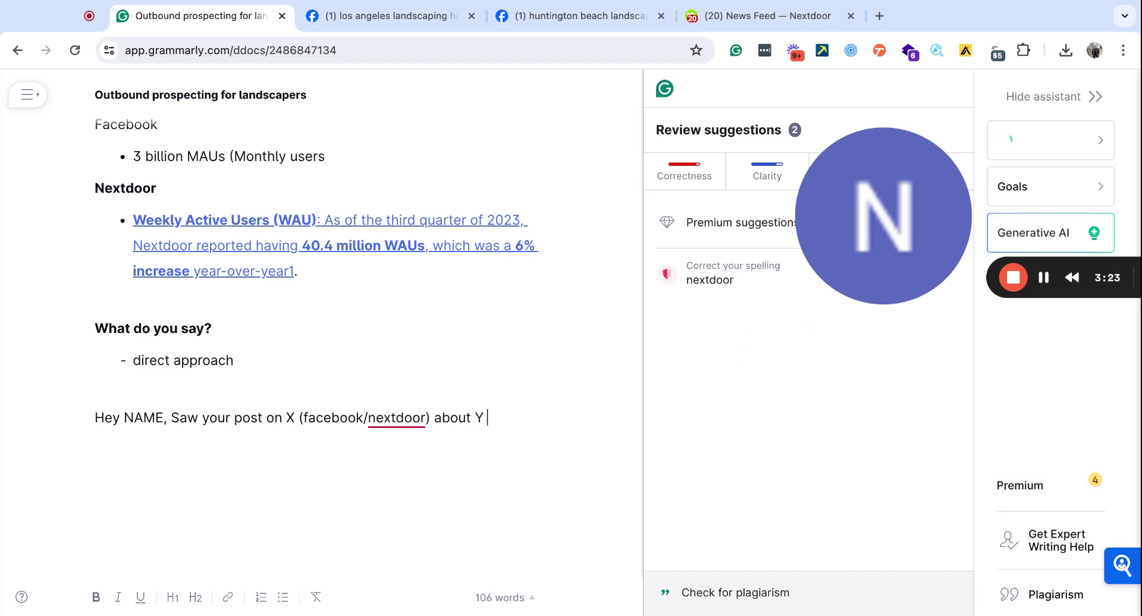
{"action": "type", "text": "(service...pavers)"}
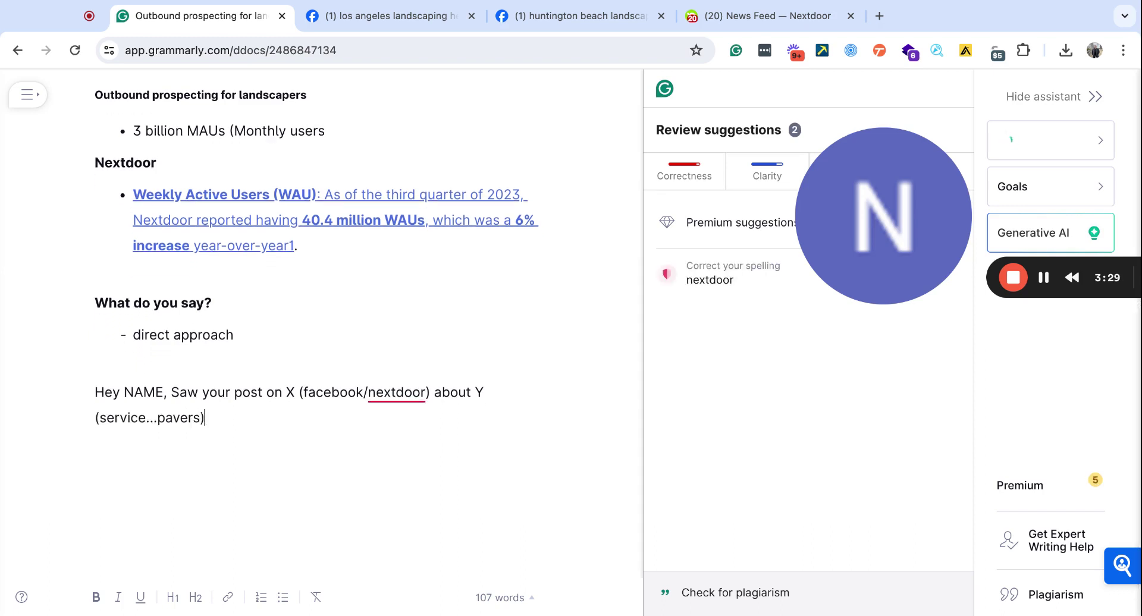
{"action": "type", "text": ". Would love to d"}
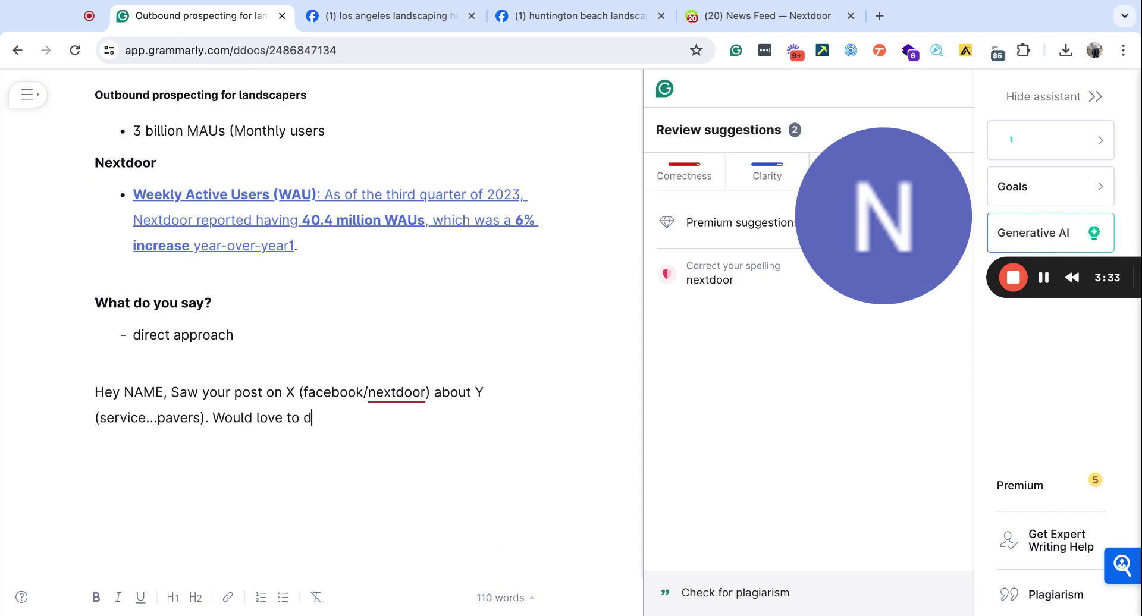
{"action": "type", "text": "iscuss your "}
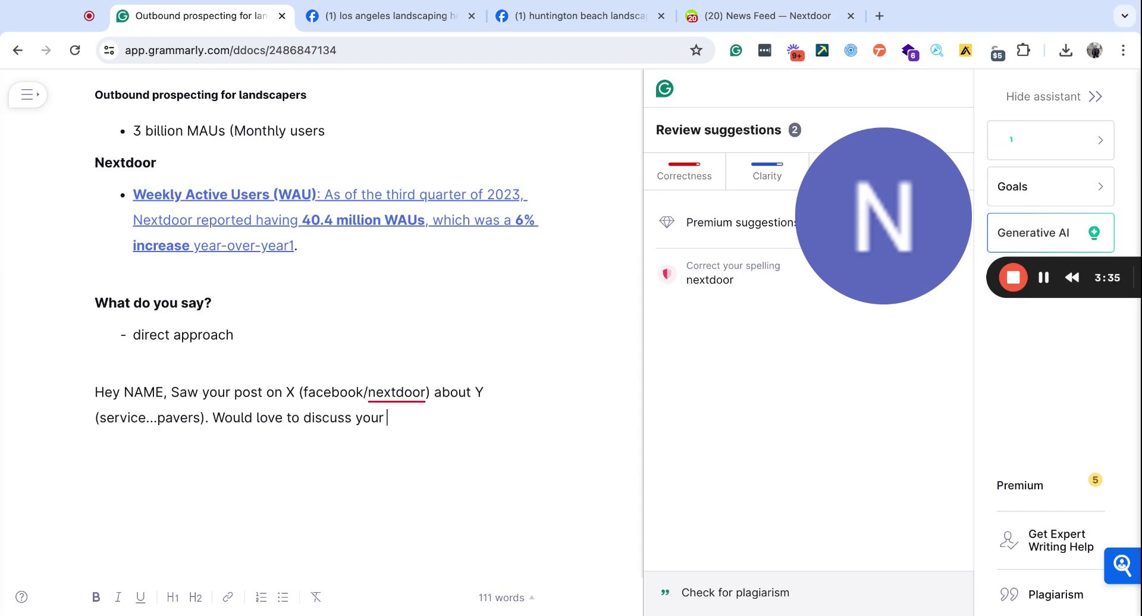
{"action": "type", "text": "needs d"}
{"action": "type", "text": "further"}
{"action": "type", "text": ", wh"}
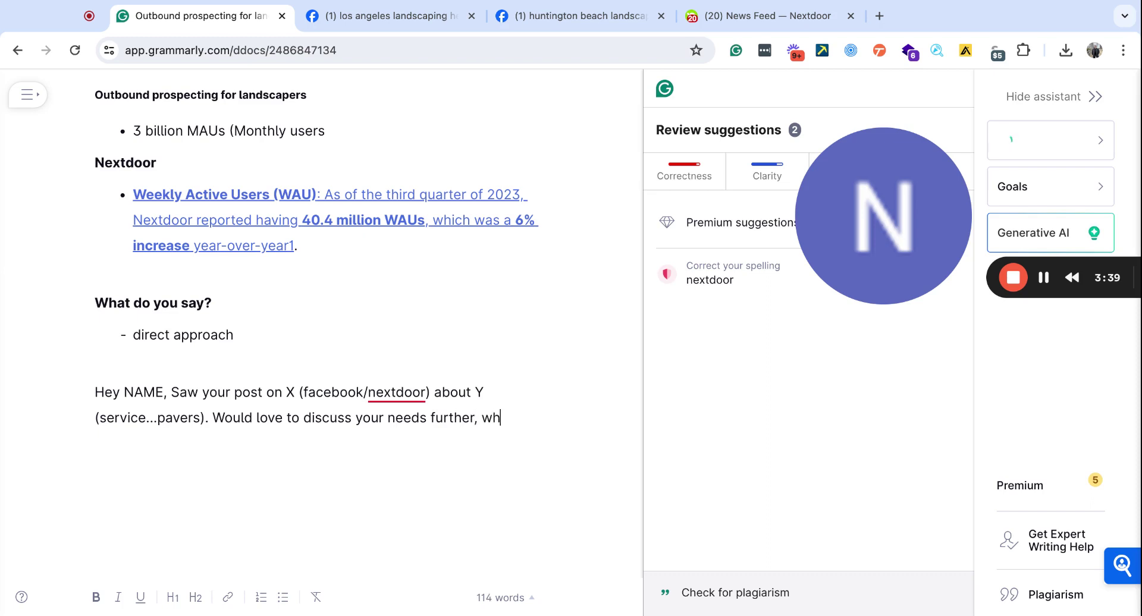
{"action": "type", "text": "at is a good p"}
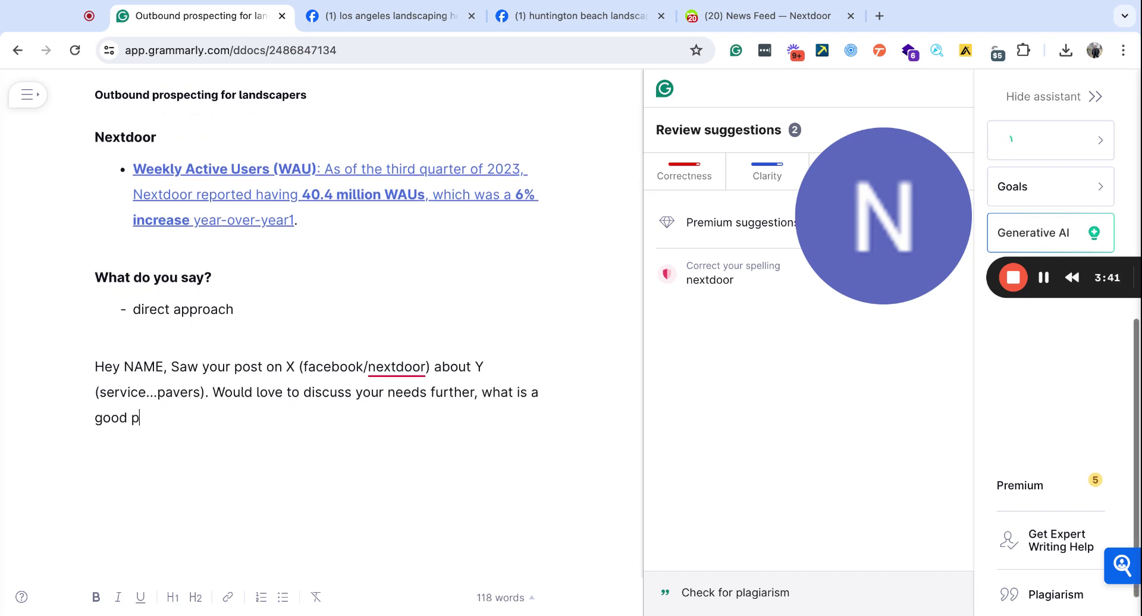
{"action": "type", "text": "hone number to"}
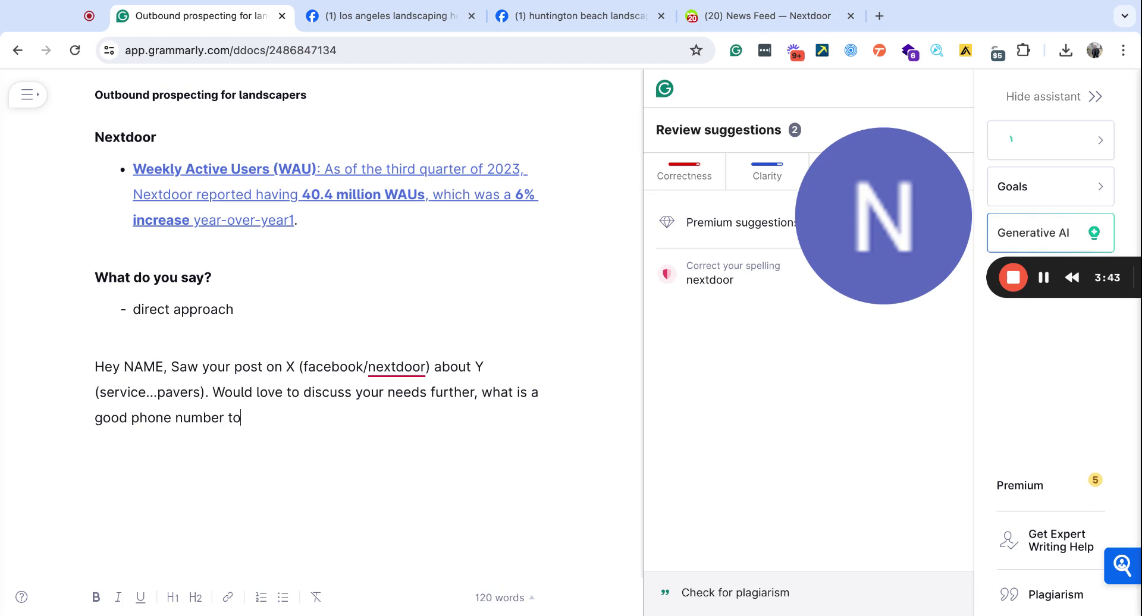
{"action": "type", "text": " call or text you at"}
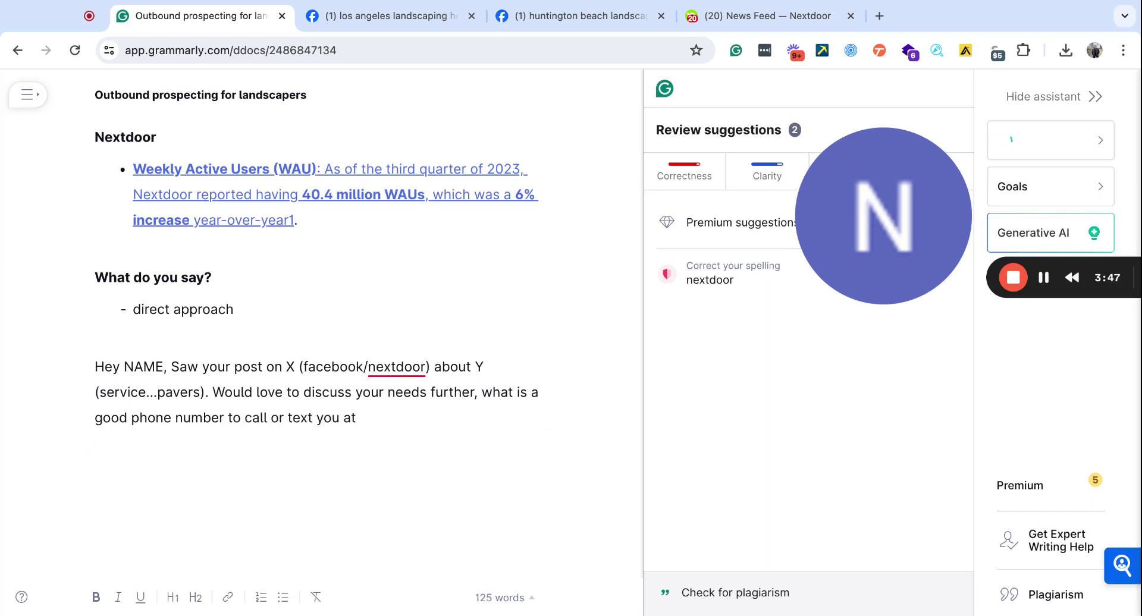
{"action": "type", "text": "?"}
Below the finished phone-number question, type 'BONUS: PICTURES OR WEBSITE OR SOCIAL MEDIA LINKS'.
{"action": "key", "text": "shift+Up"}
{"action": "key", "text": "shift+Up"}
{"action": "key", "text": "shift+Up"}
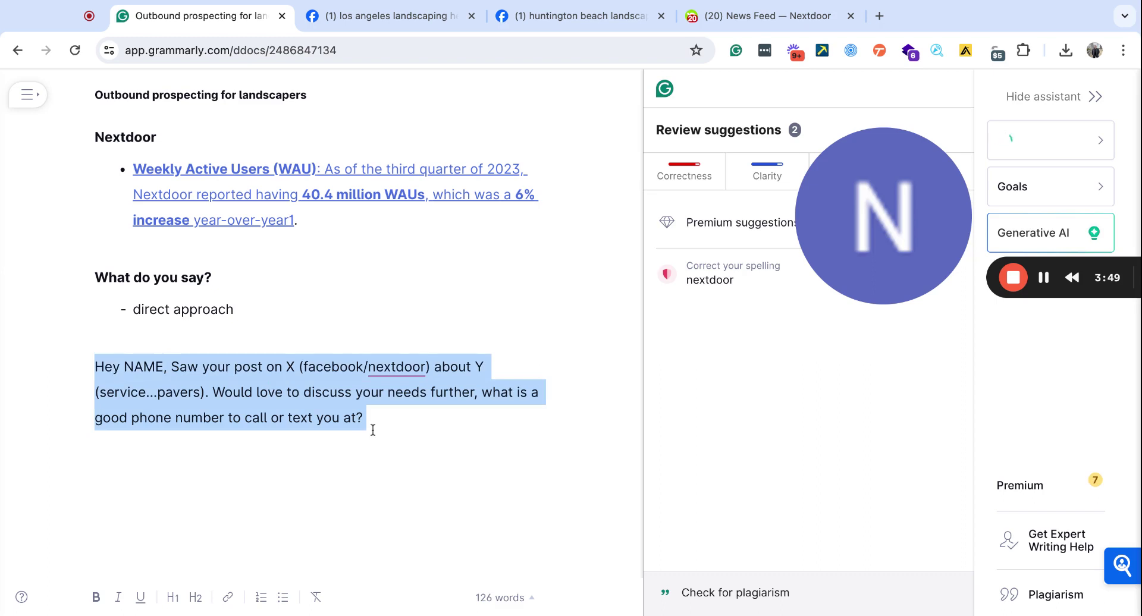
{"action": "left_click", "coordinate": [371, 417]}
{"action": "key", "text": "Return"}
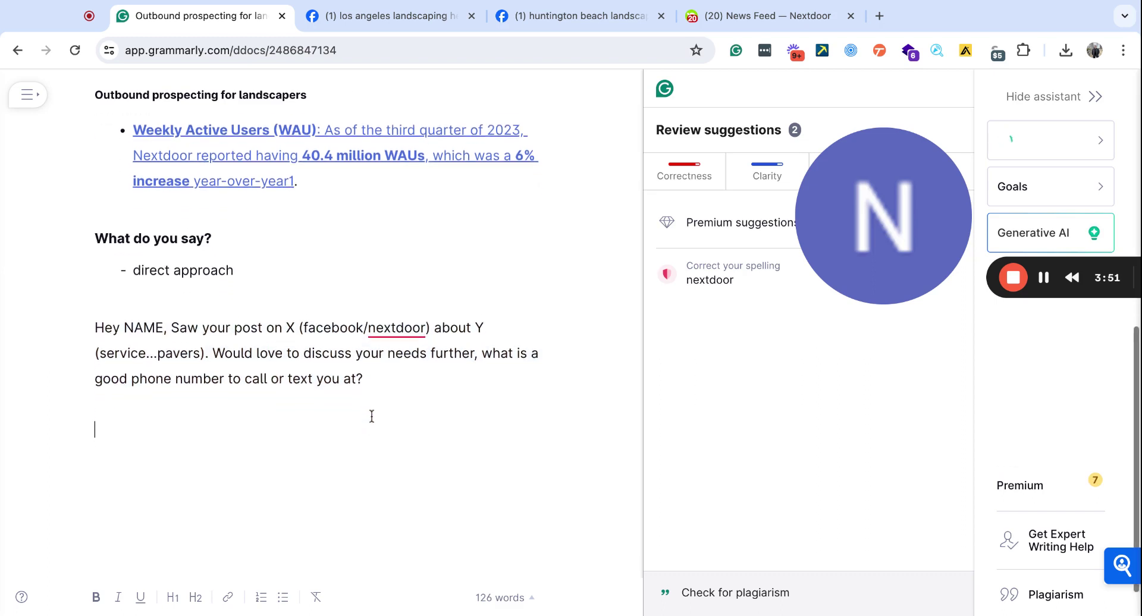
{"action": "type", "text": "BONUS"}
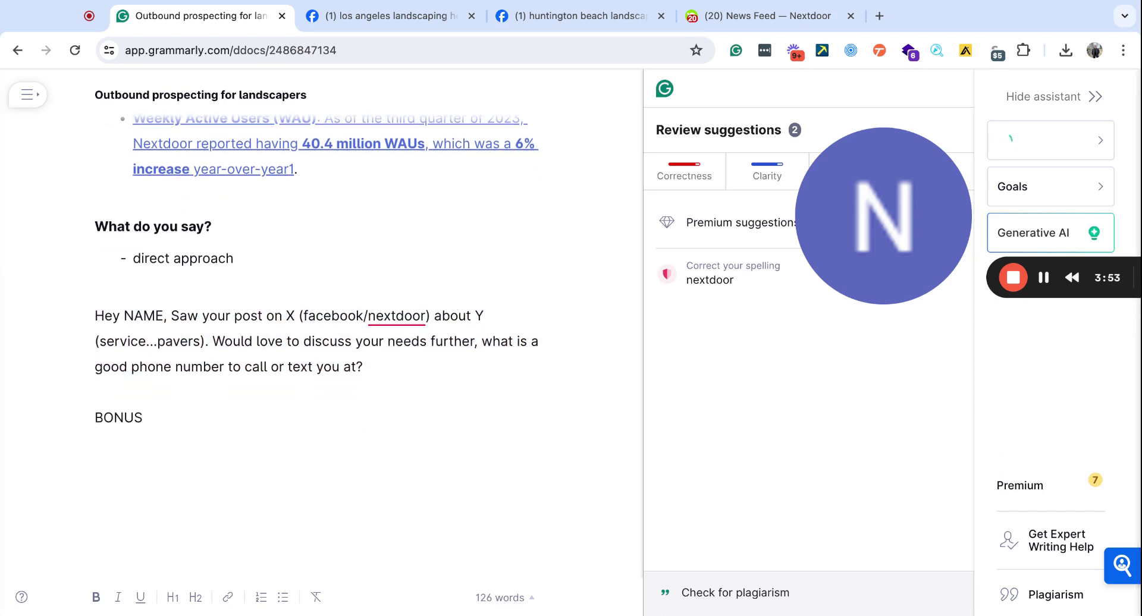
{"action": "type", "text": ": PICTURE"}
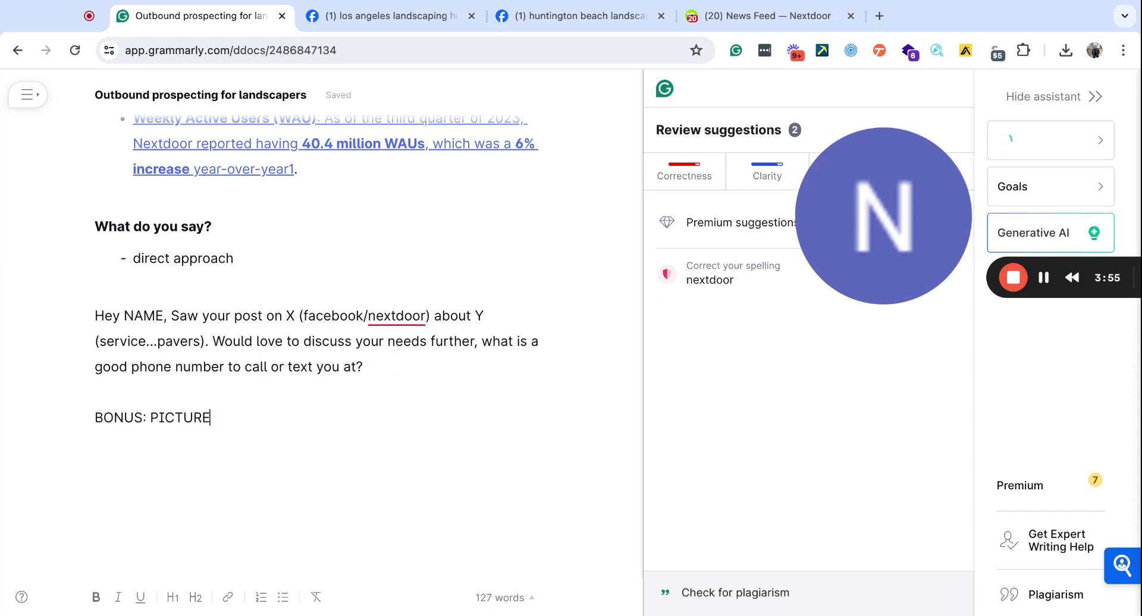
{"action": "type", "text": "S OR"}
{"action": "type", "text": " WEBS"}
{"action": "key", "text": "BackSpace"}
{"action": "type", "text": "WEBSITE"}
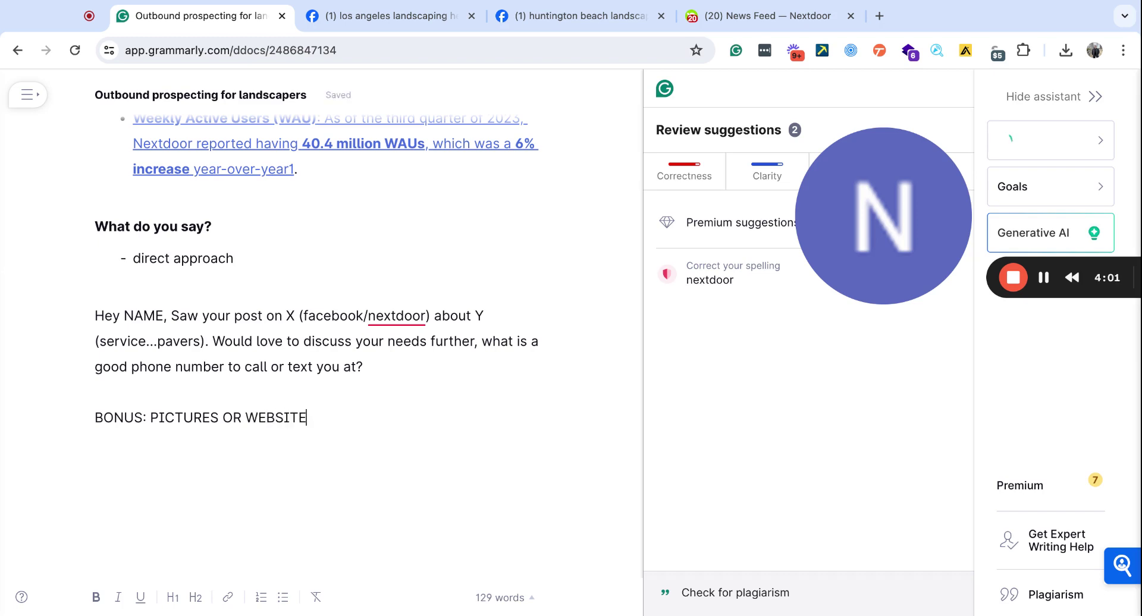
{"action": "type", "text": " OR SOCIAL ME"}
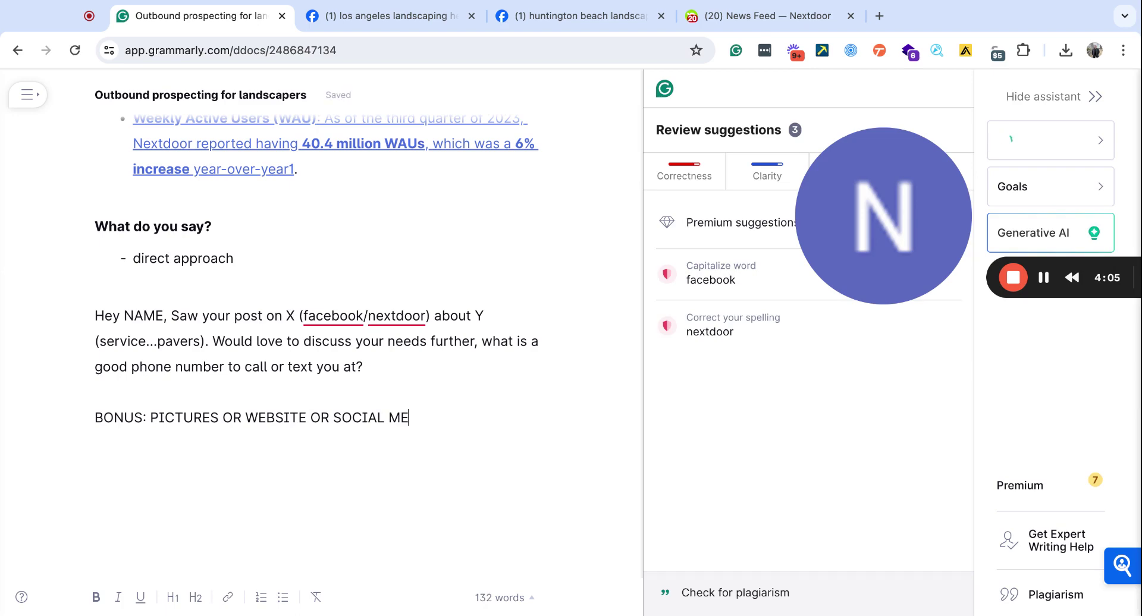
{"action": "type", "text": "DIA LINKS"}
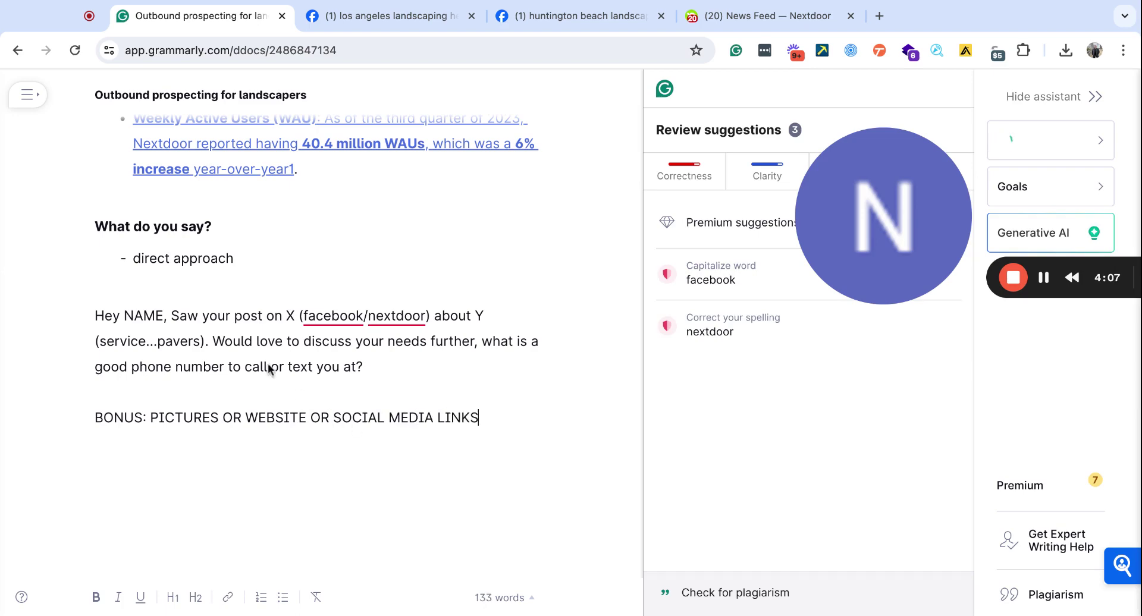
{"action": "left_click", "coordinate": [559, 26]}
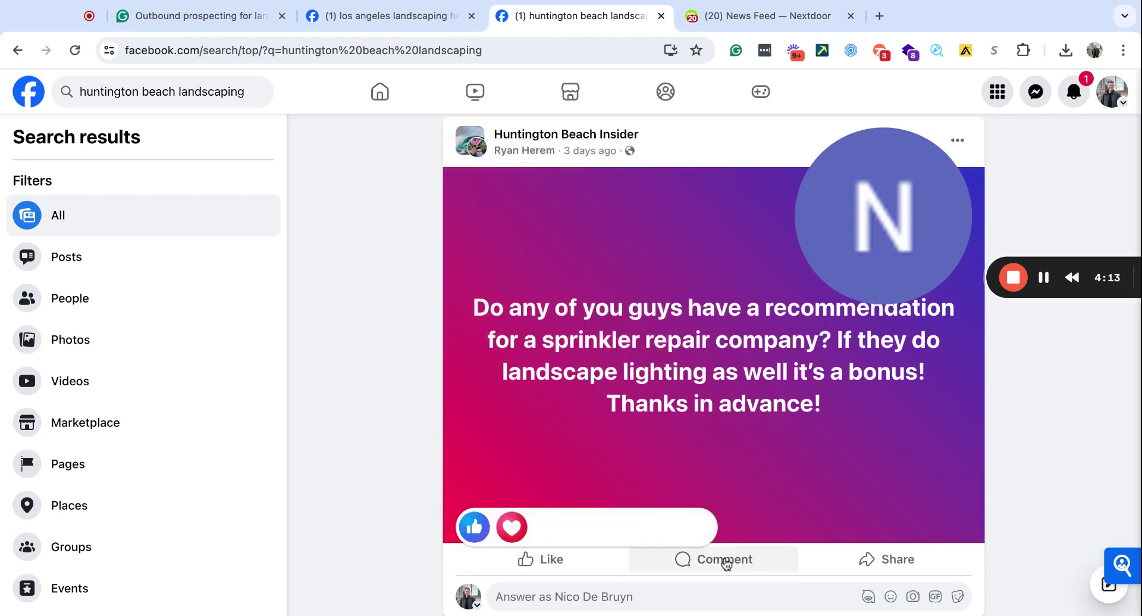
{"action": "left_click", "coordinate": [725, 15]}
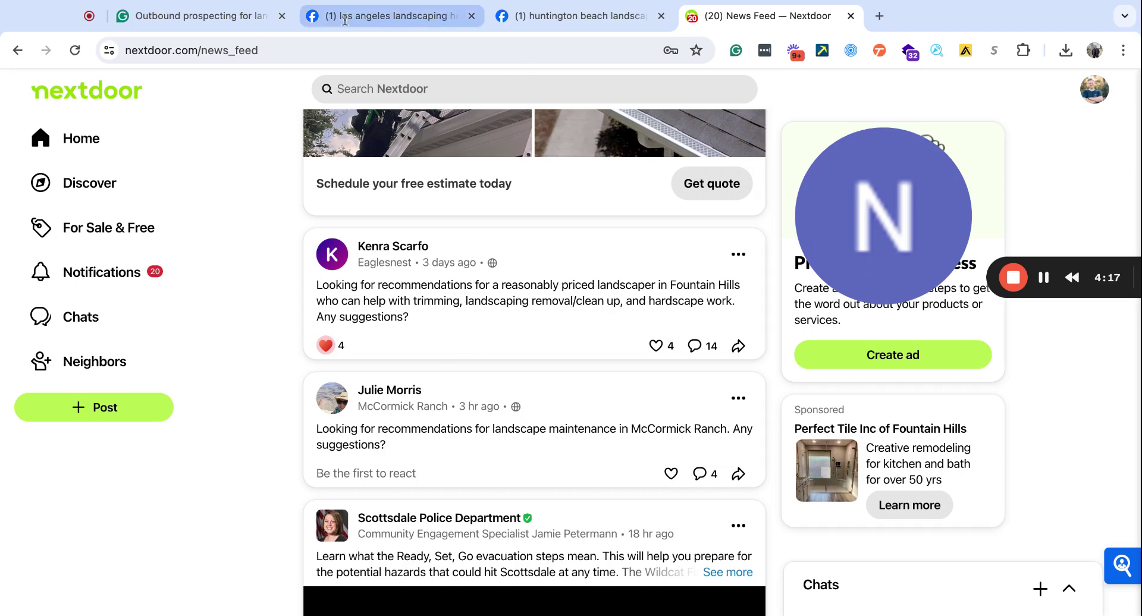
{"action": "left_click", "coordinate": [217, 17]}
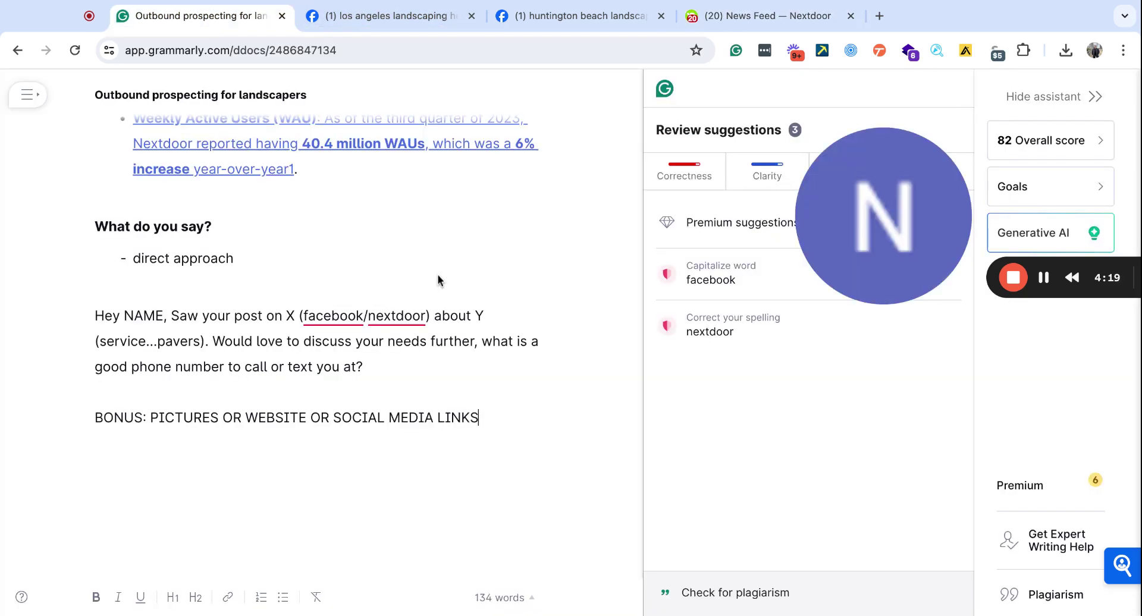
{"action": "scroll", "coordinate": [440, 261], "scroll_direction": "up", "scroll_amount": 10}
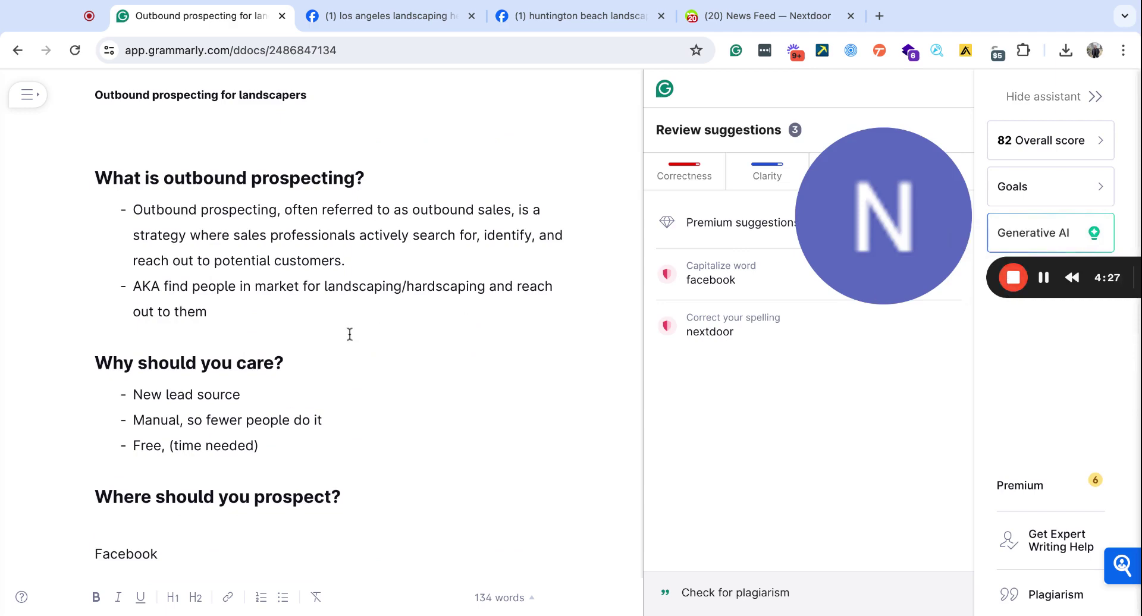
{"action": "scroll", "coordinate": [351, 331], "scroll_direction": "down", "scroll_amount": 10}
{"action": "scroll", "coordinate": [385, 388], "scroll_direction": "up", "scroll_amount": 10}
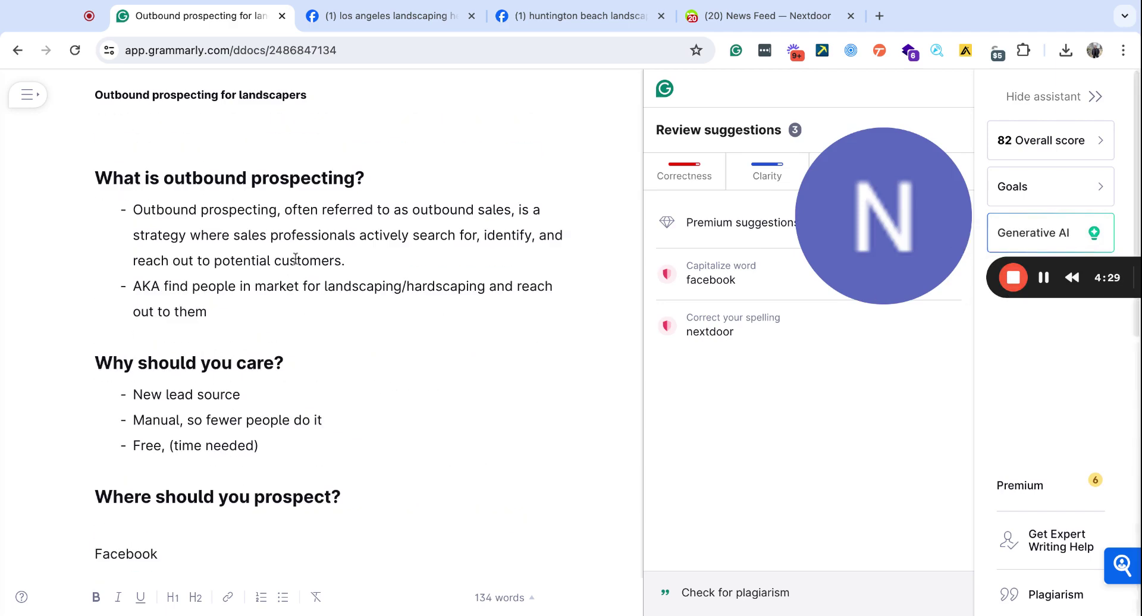
{"action": "scroll", "coordinate": [248, 283], "scroll_direction": "down", "scroll_amount": 10}
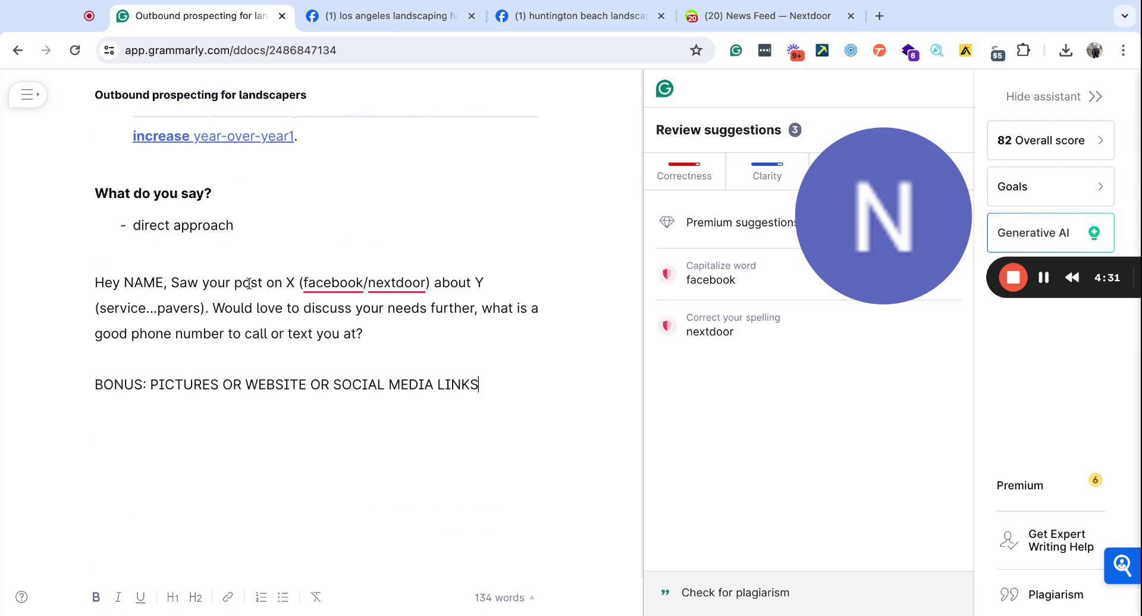